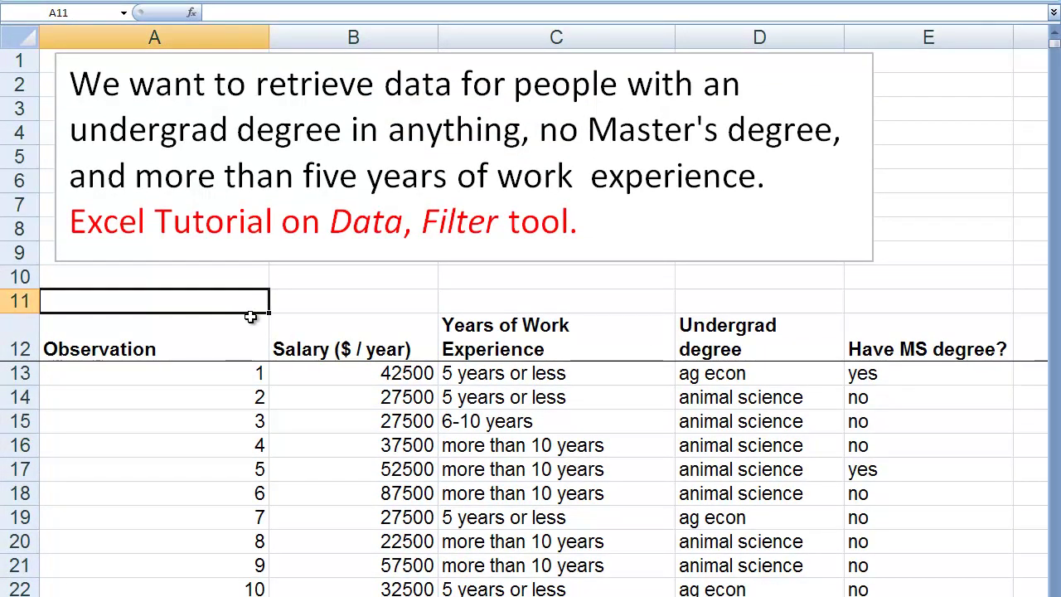
# Examine the first rows of the Observation and Salary ($ / year) columns in the survey table.
pyautogui.click(286, 330)
pyautogui.press('Left')
pyautogui.press('Down')
pyautogui.press('Down')
pyautogui.press('Down')
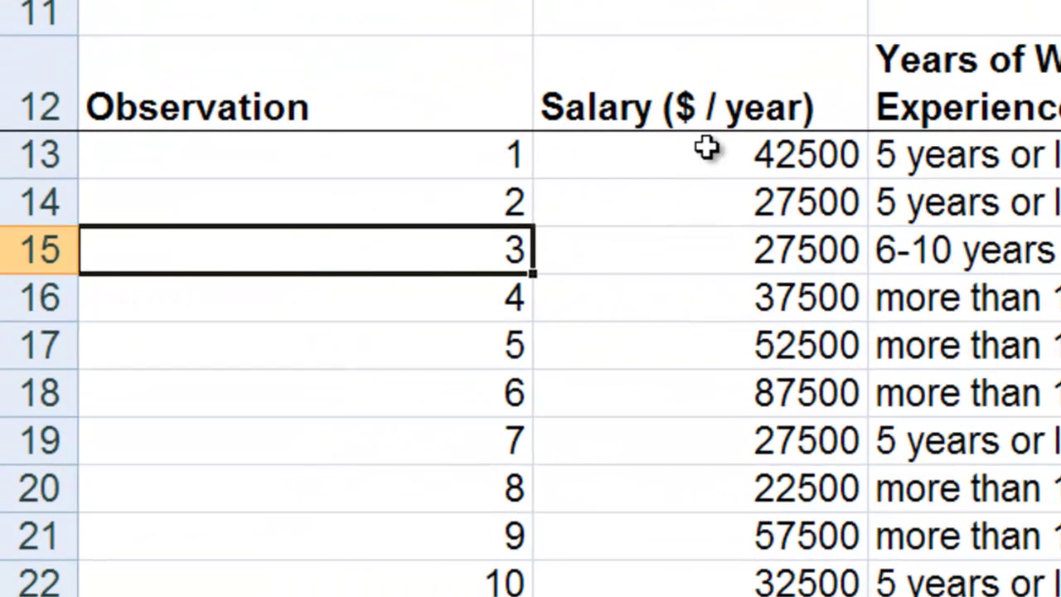
pyautogui.press('Right')
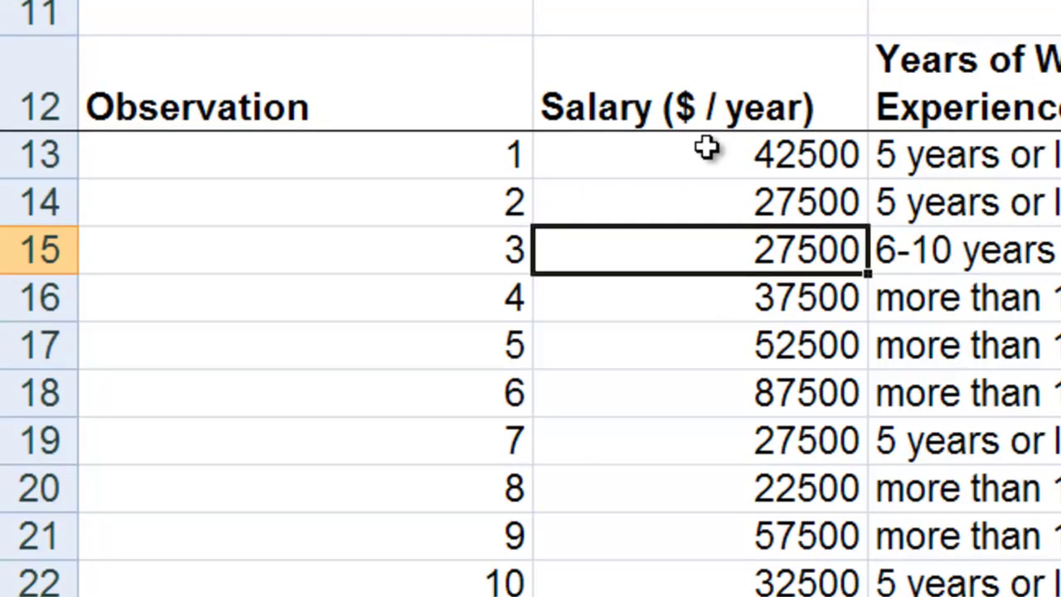
pyautogui.press('Up')
pyautogui.press('Up')
pyautogui.press('Down')
pyautogui.press('Down')
pyautogui.press('Down')
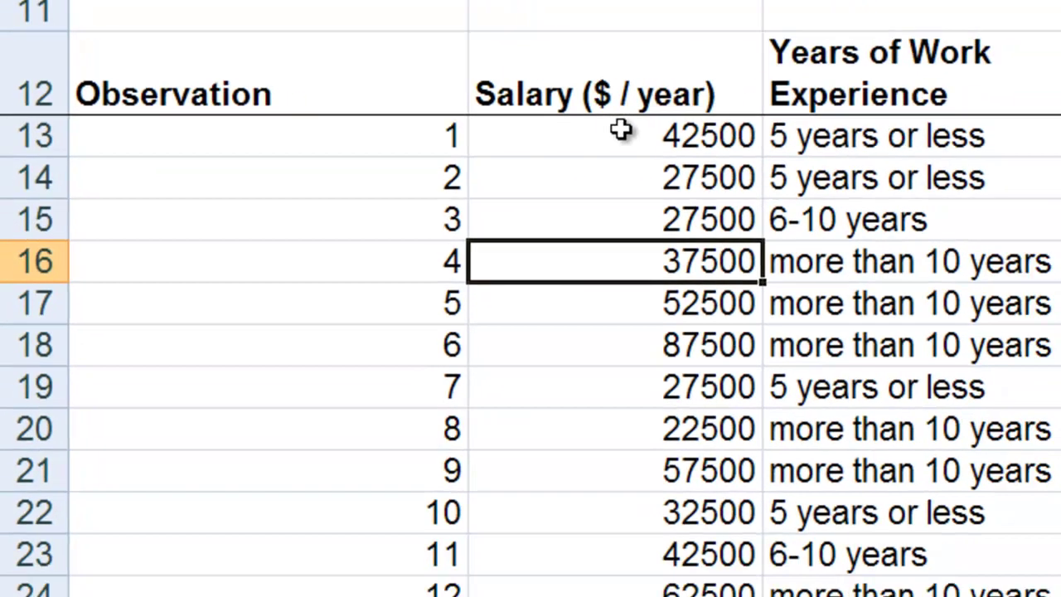
pyautogui.press('Up')
pyautogui.press('Up')
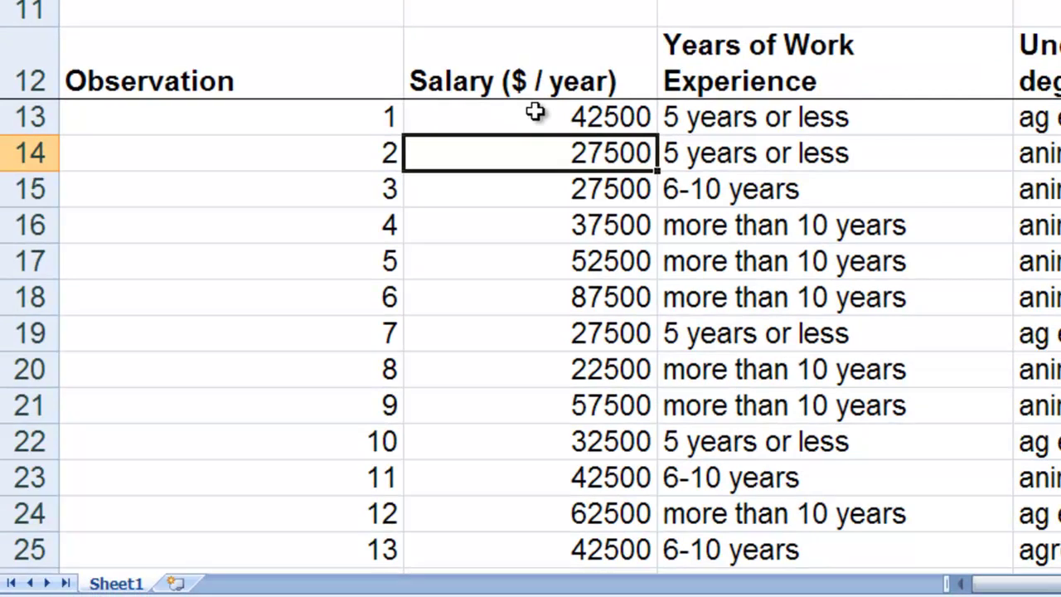
# Examine the experience categories recorded in the Years of Work Experience column.
pyautogui.press('Right')
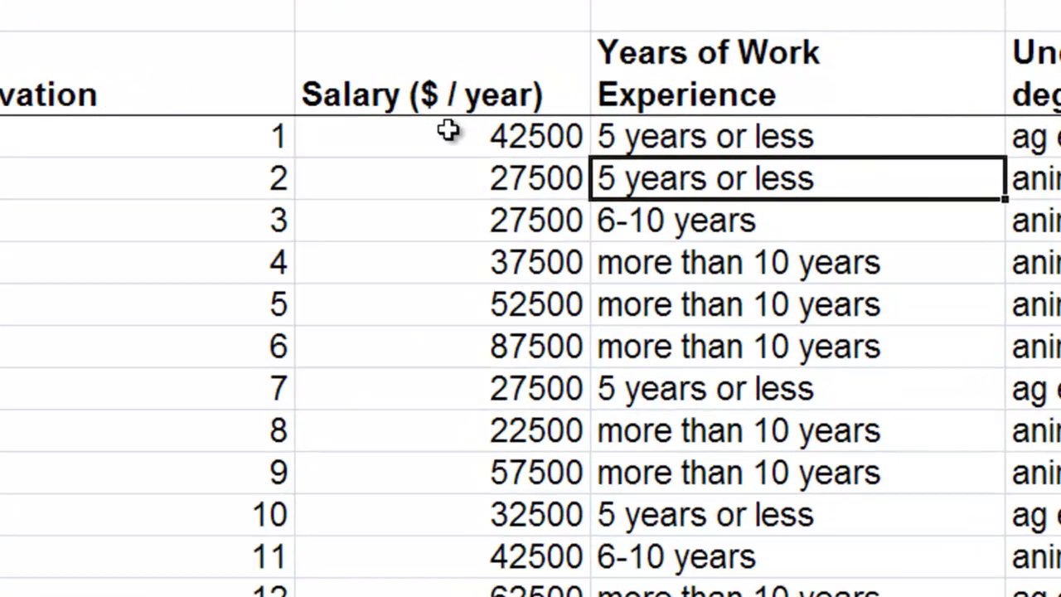
pyautogui.press('Down')
pyautogui.press('Down')
pyautogui.press('Down')
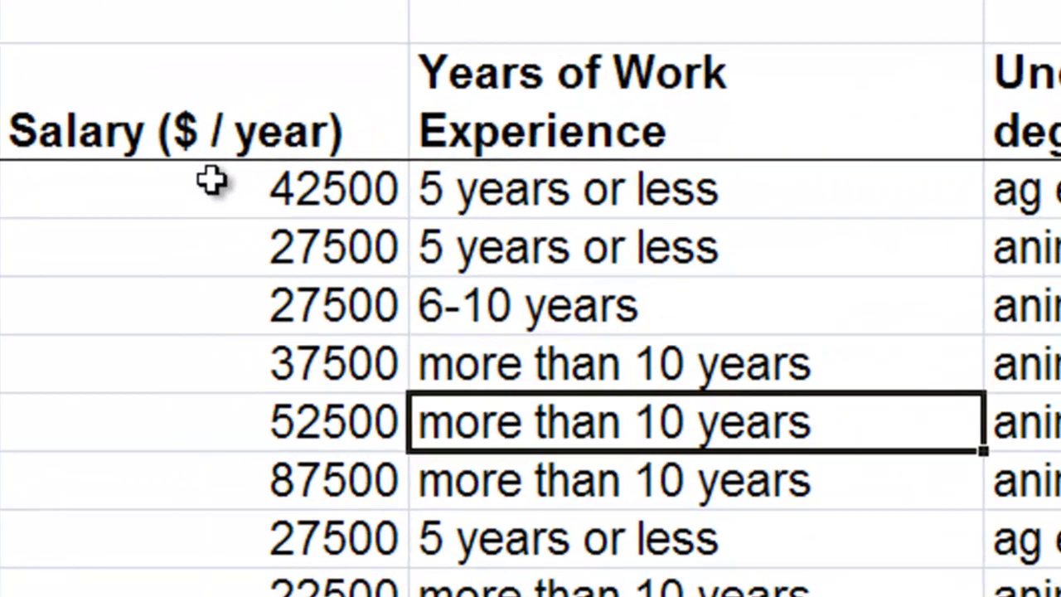
pyautogui.press('Up')
pyautogui.press('Up')
pyautogui.press('Up')
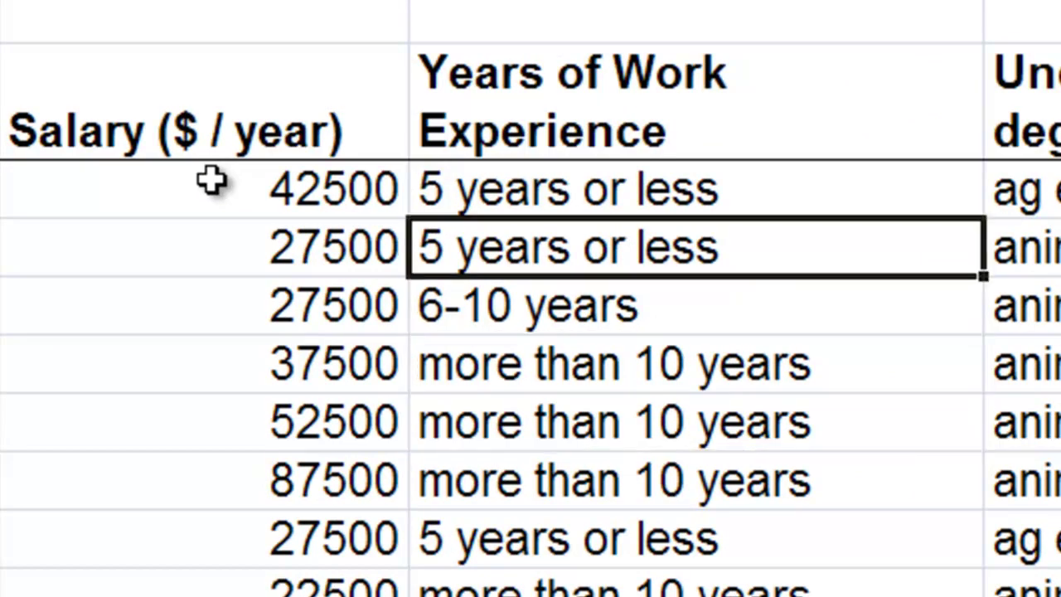
pyautogui.press('Down')
pyautogui.press('Down')
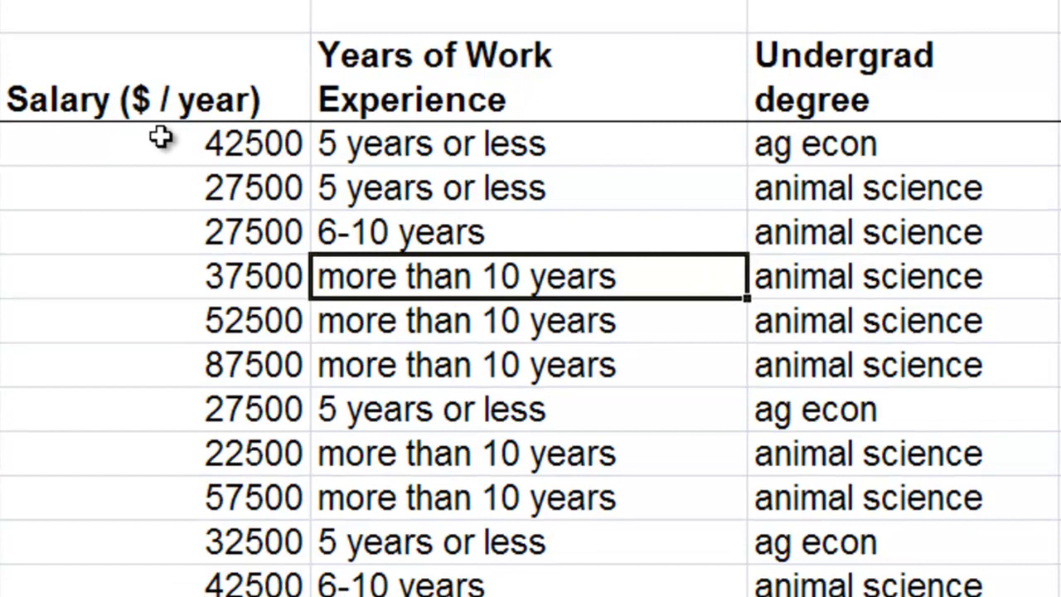
# Examine the entries in the Undergrad degree and Have MS degree? columns.
pyautogui.press('Right')
pyautogui.press('Up')
pyautogui.press('Up')
pyautogui.press('Up')
pyautogui.press('Up')
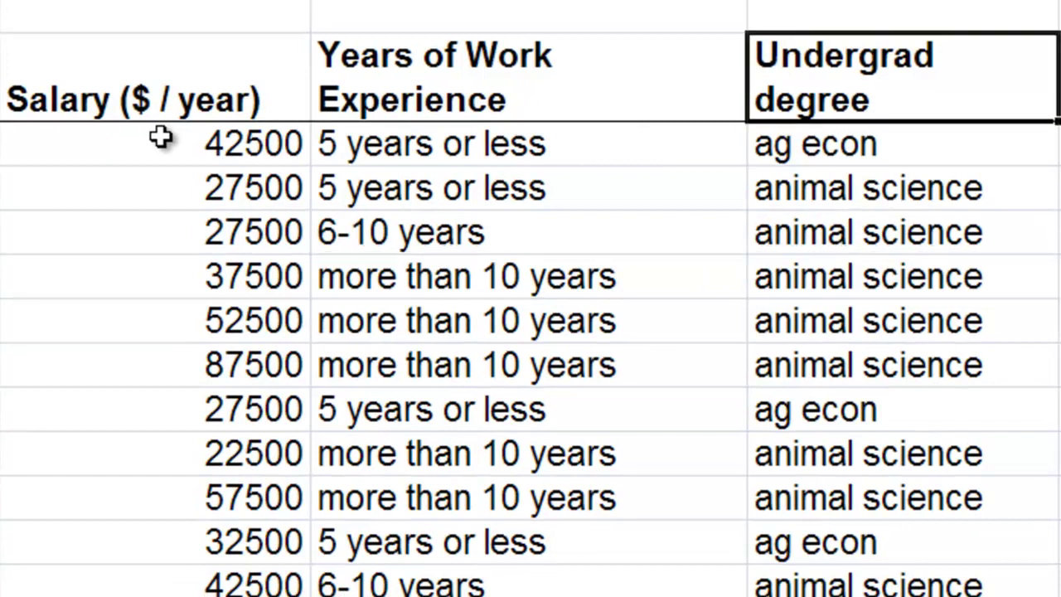
pyautogui.press('Down')
pyautogui.press('Down')
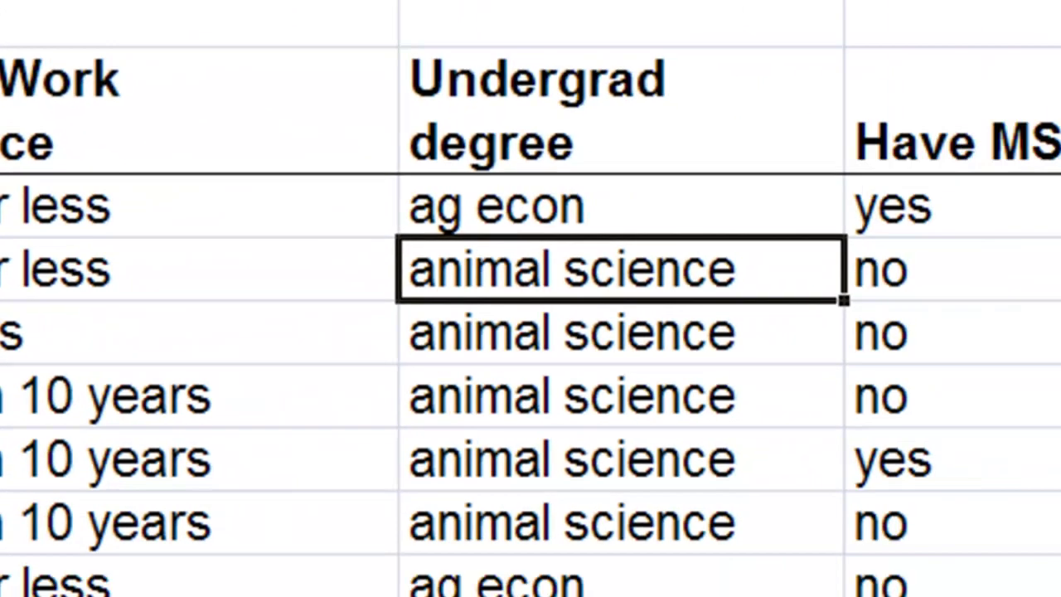
pyautogui.press('Right')
pyautogui.press('Up')
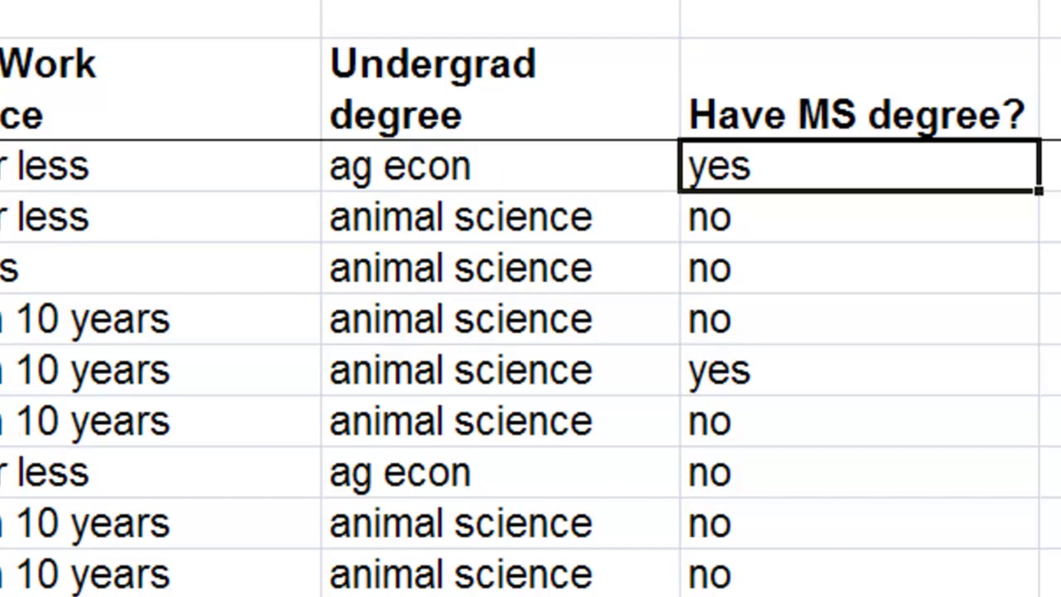
pyautogui.press('Up')
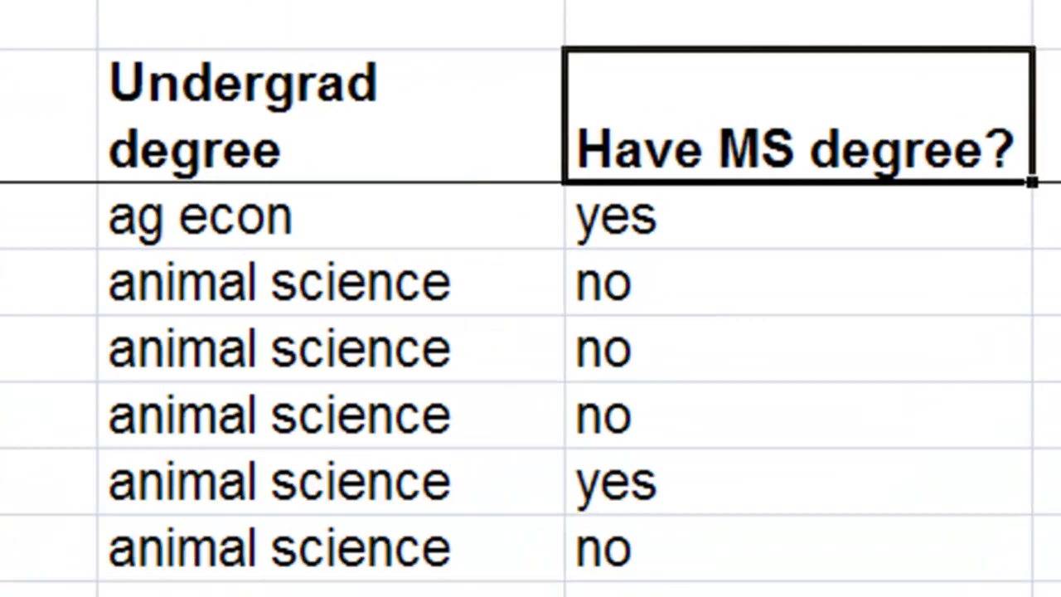
pyautogui.press('Down')
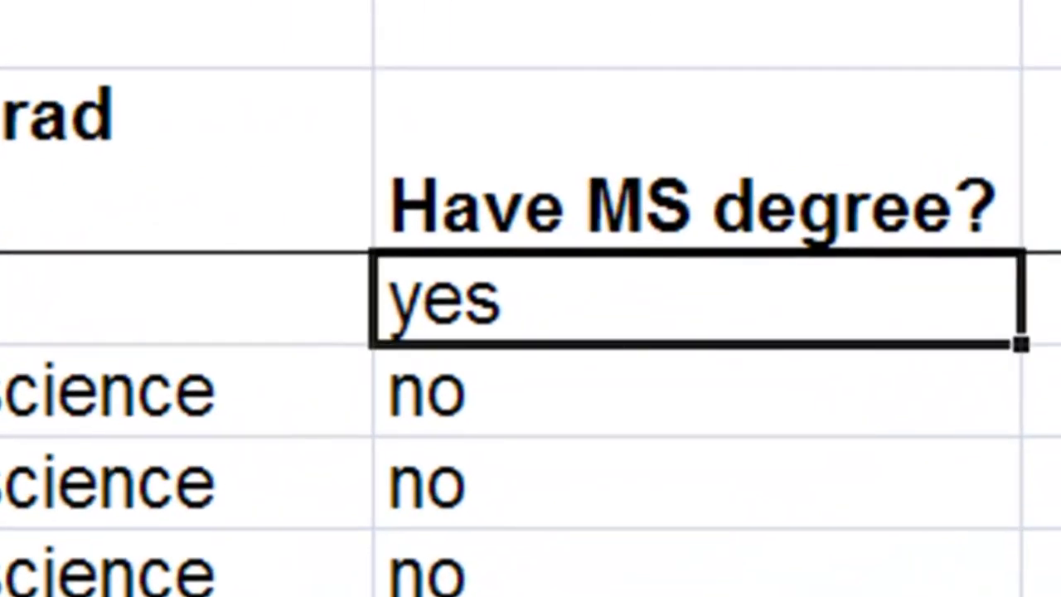
pyautogui.press('Down')
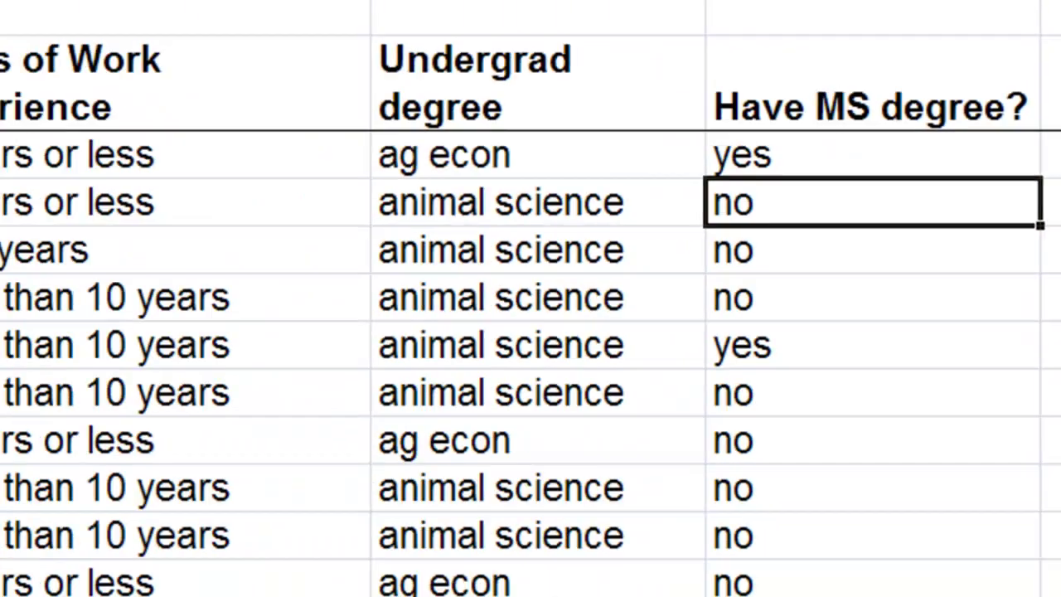
pyautogui.press('Left')
pyautogui.press('Left')
pyautogui.press('Left')
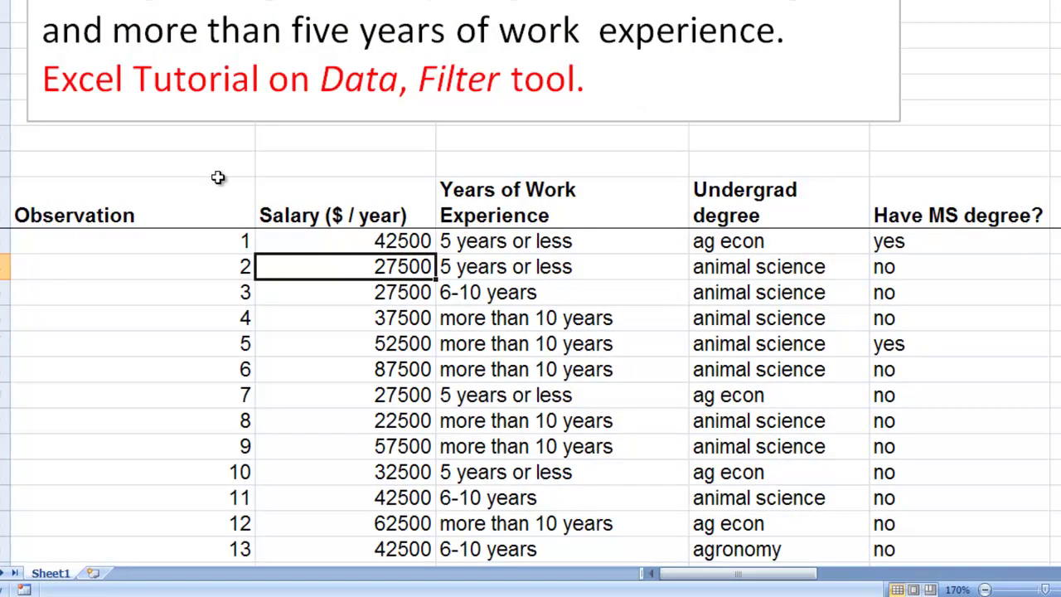
pyautogui.click(218, 176)
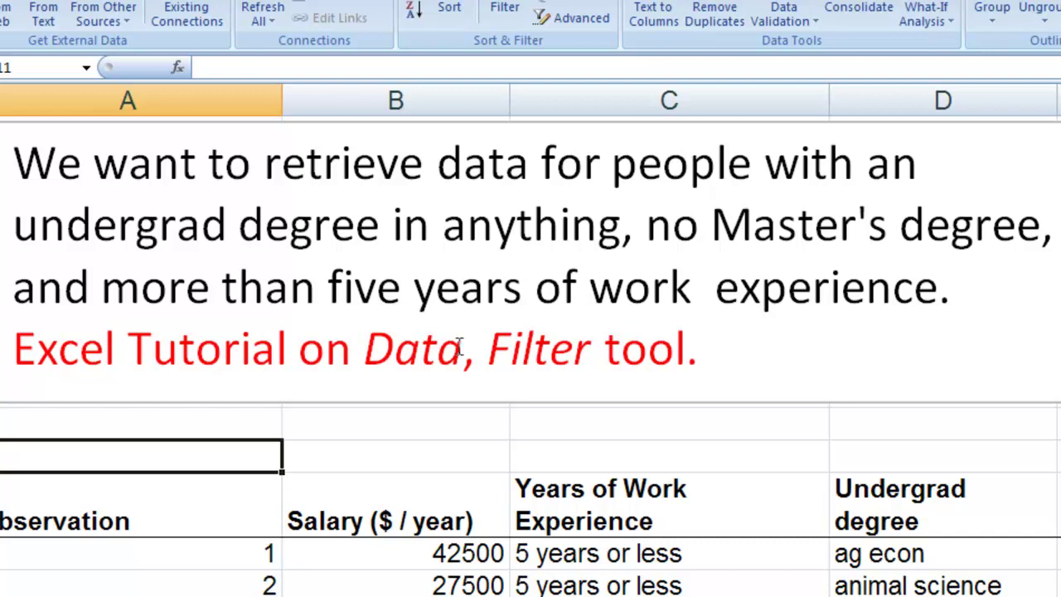
pyautogui.click(389, 466)
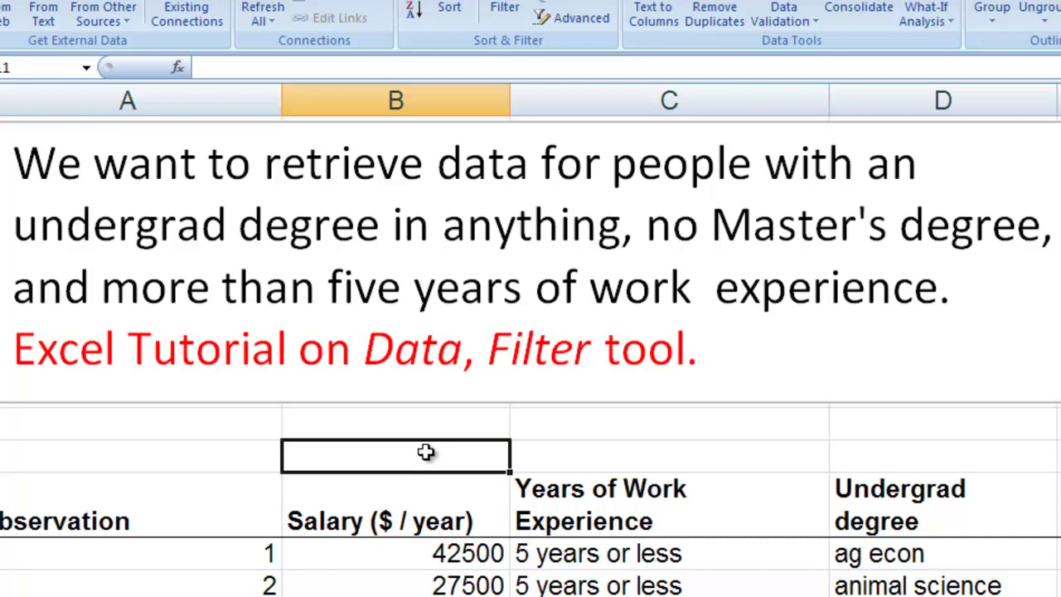
pyautogui.moveTo(237, 457); pyautogui.dragTo(1008, 596)
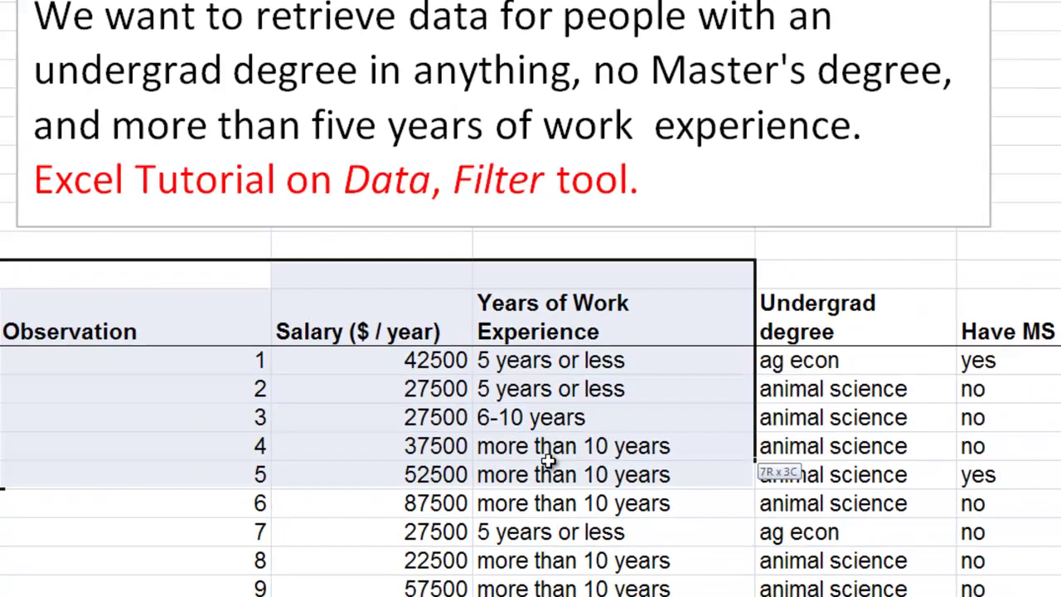
pyautogui.moveTo(841, 382); pyautogui.dragTo(948, 423)
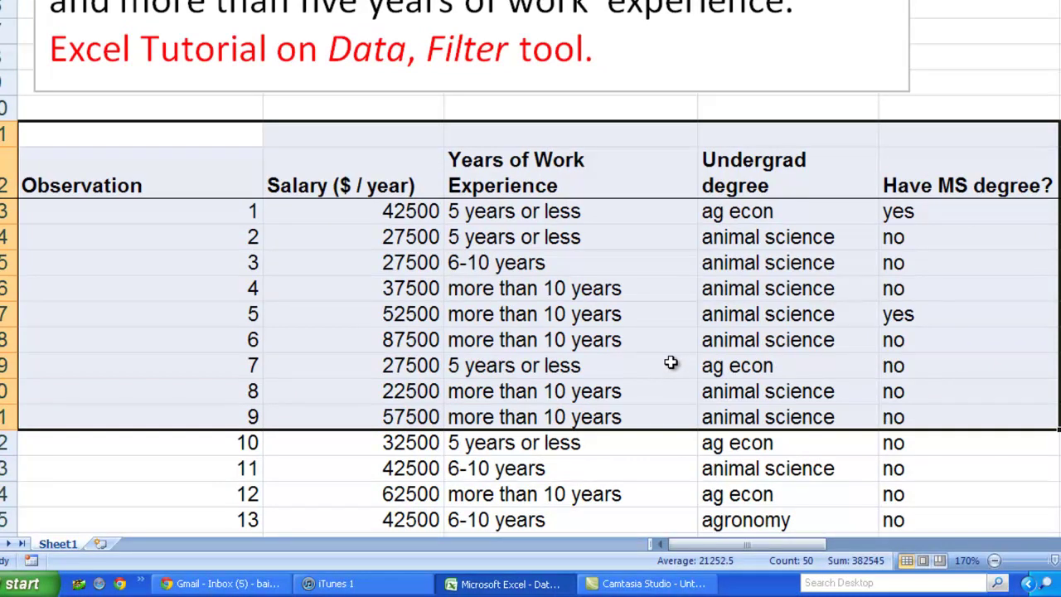
pyautogui.click(583, 293)
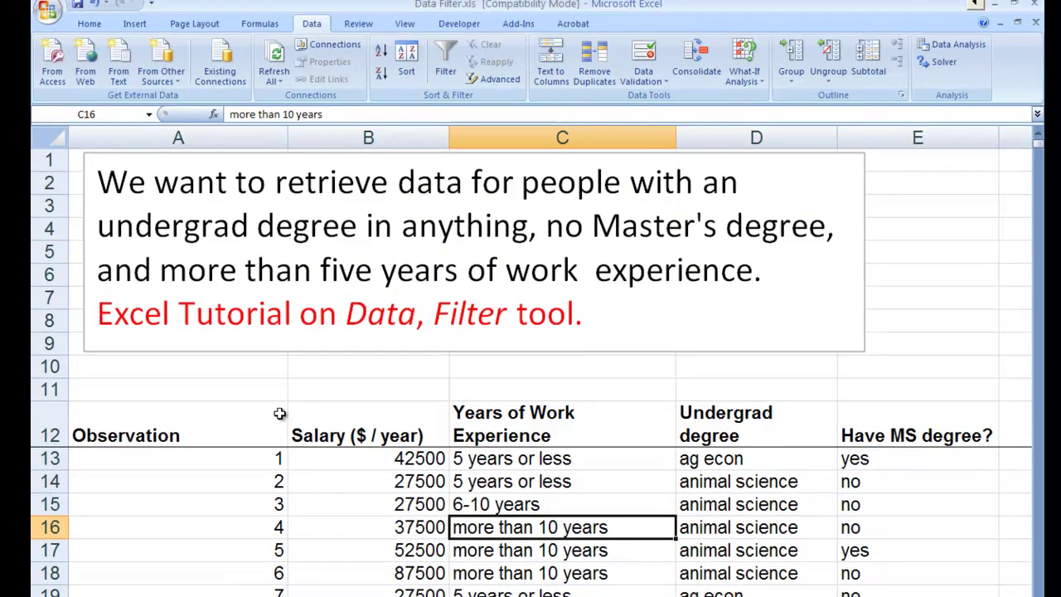
# Turn on the Filter tool for the table's header cells A12:E12, from Observation to Have MS degree?
pyautogui.click(237, 396)
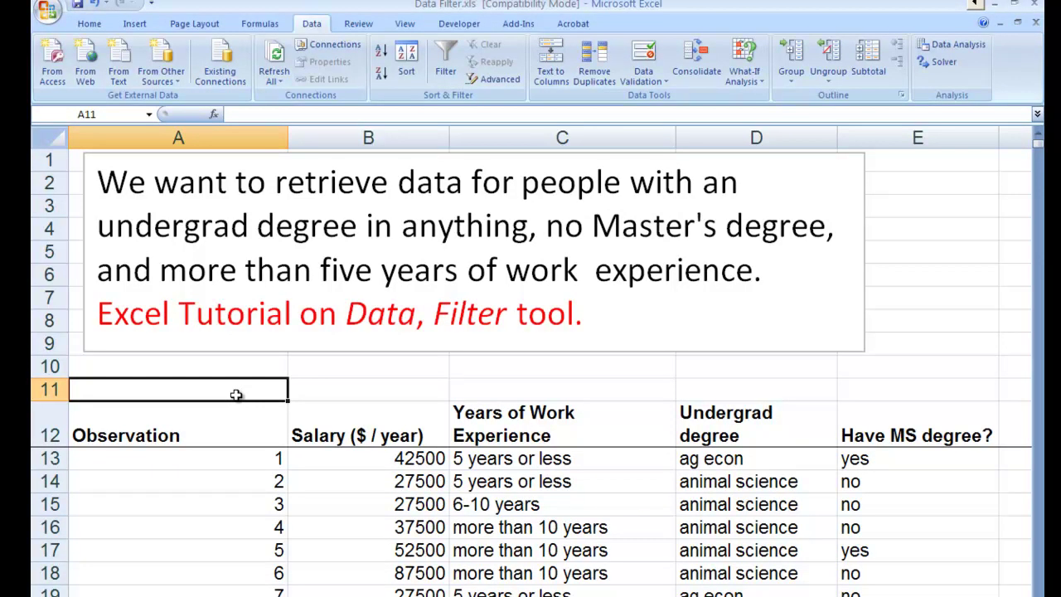
pyautogui.press('Down')
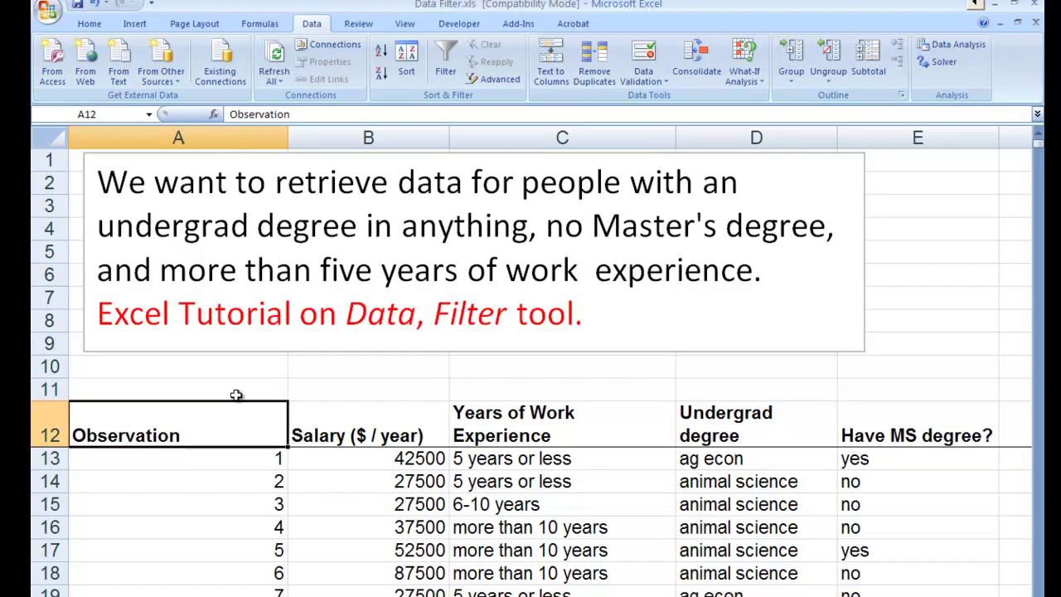
pyautogui.hotkey('shift', 'Right')
pyautogui.hotkey('shift', 'Right')
pyautogui.hotkey('shift', 'Right')
pyautogui.hotkey('shift', 'Right')
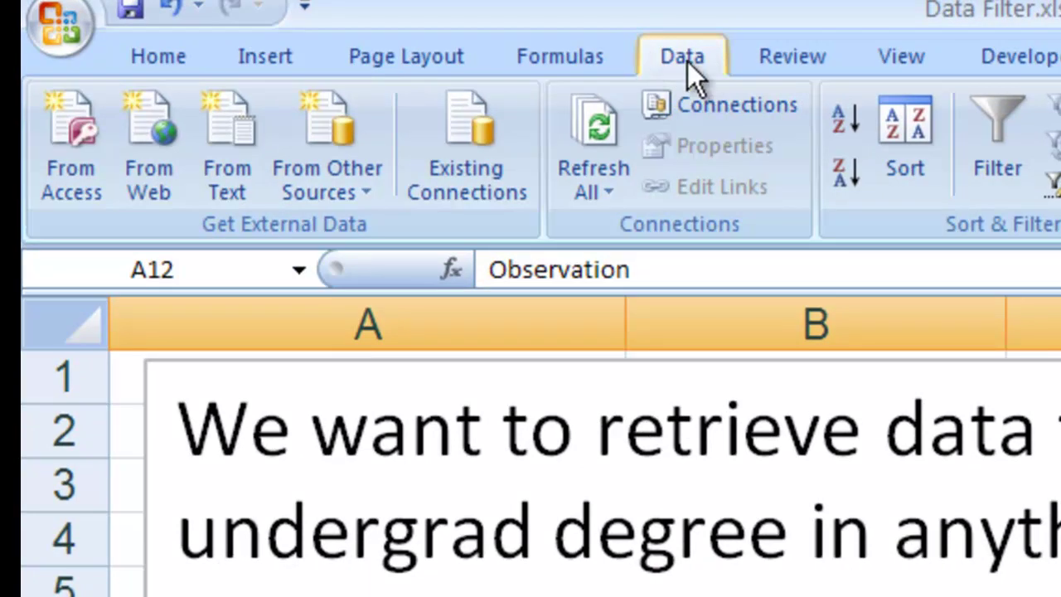
pyautogui.click(170, 58)
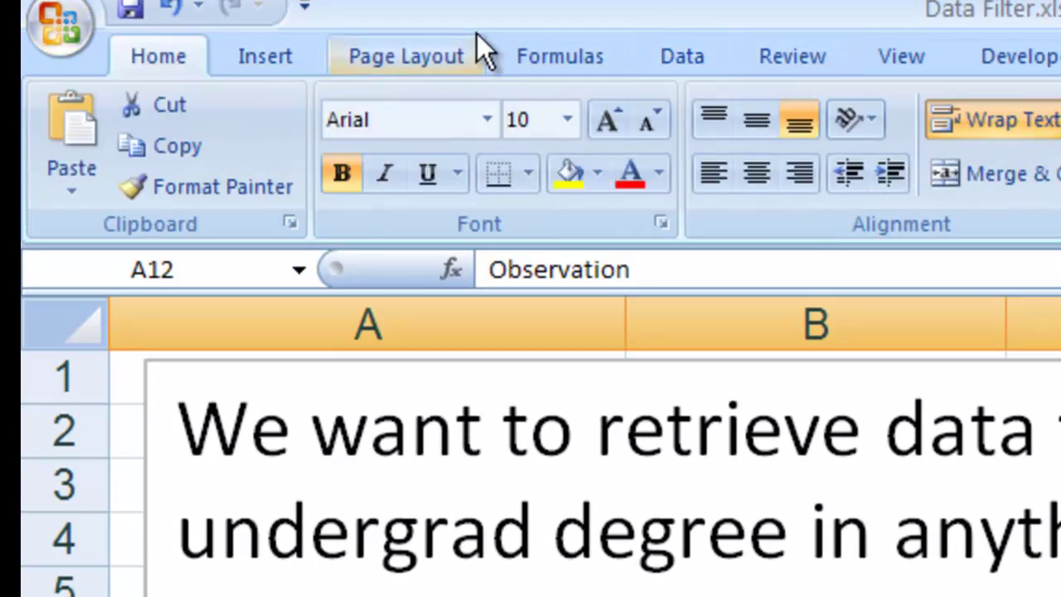
pyautogui.click(699, 60)
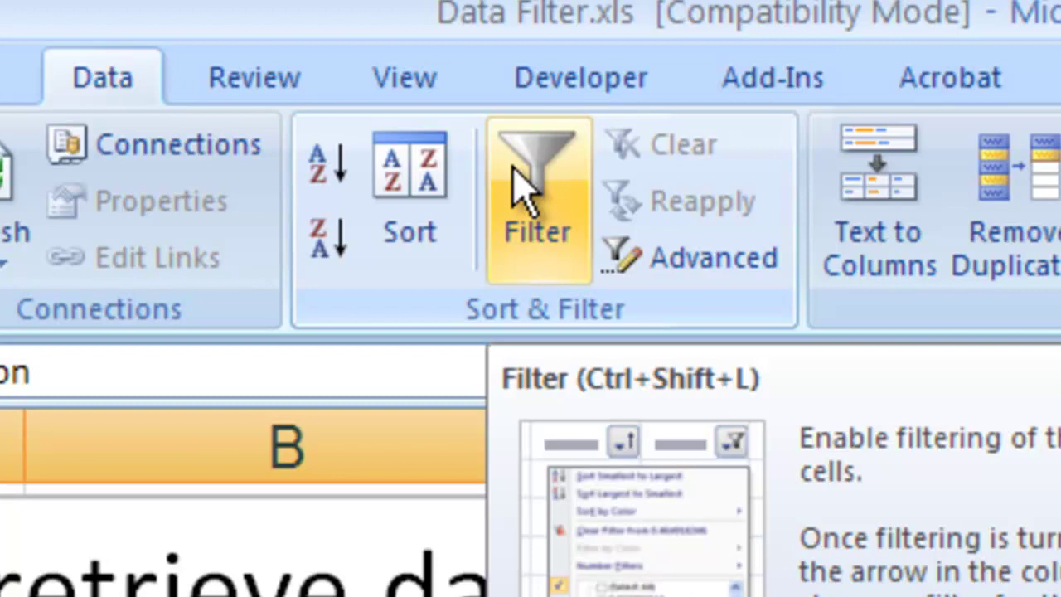
pyautogui.click(524, 166)
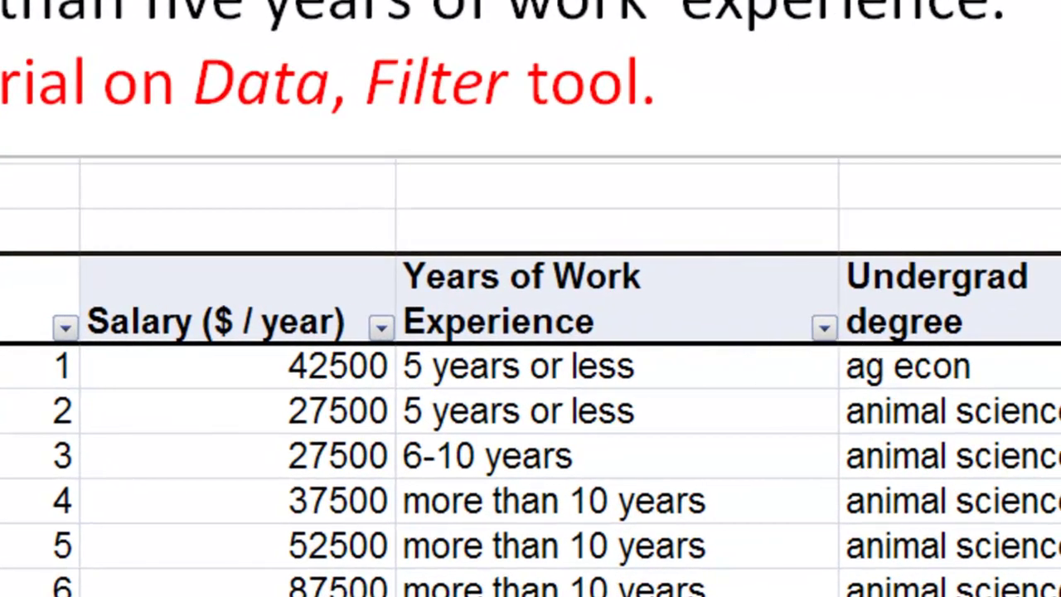
# Filter the Years of Work Experience column to exclude "5 years or less", keeping "6-10 years" and "more than 10 years".
pyautogui.click(636, 396)
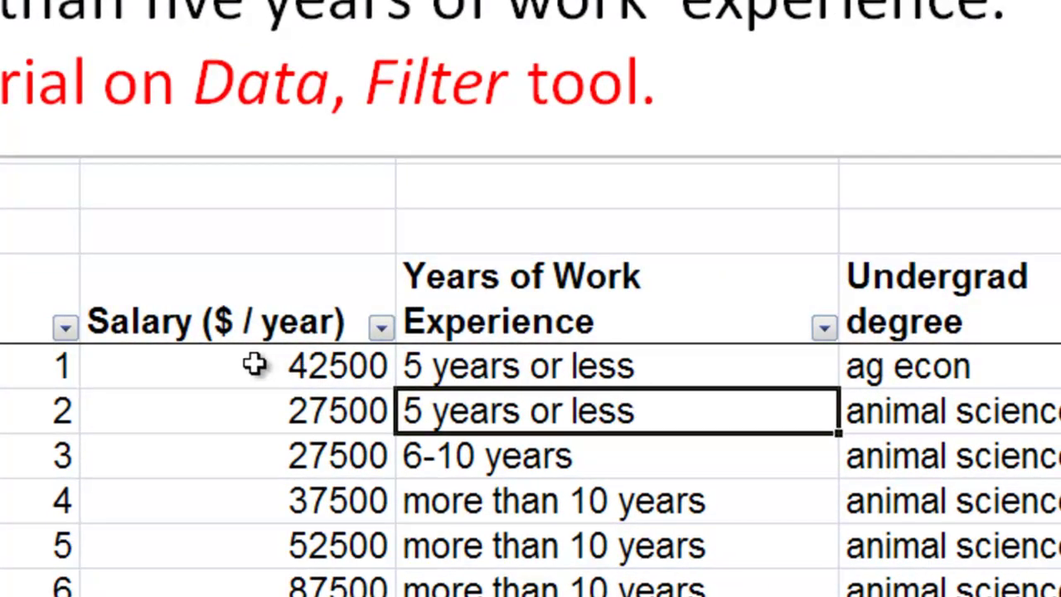
pyautogui.click(550, 315)
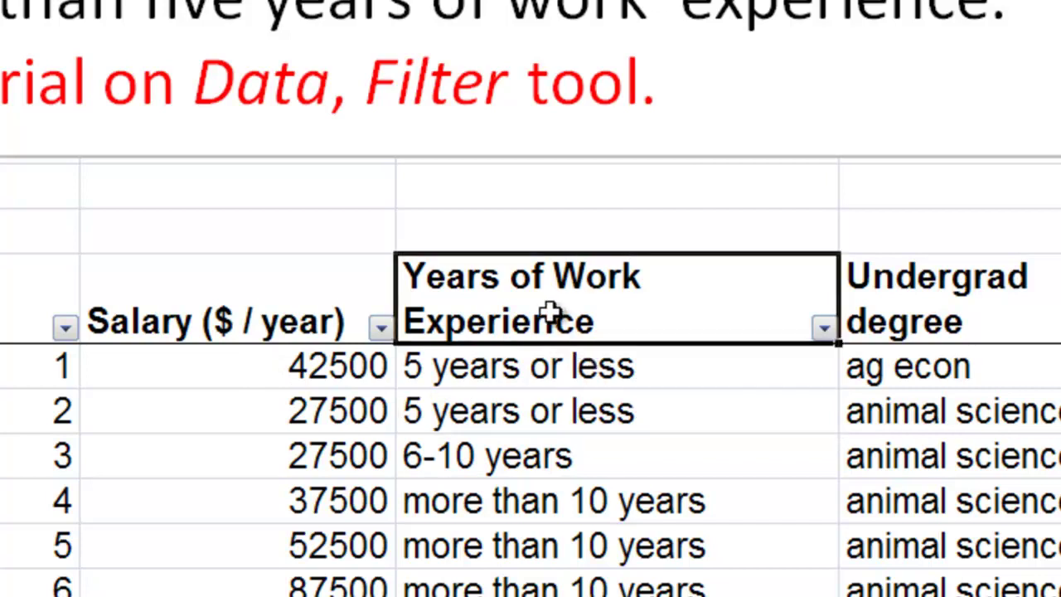
pyautogui.click(826, 330)
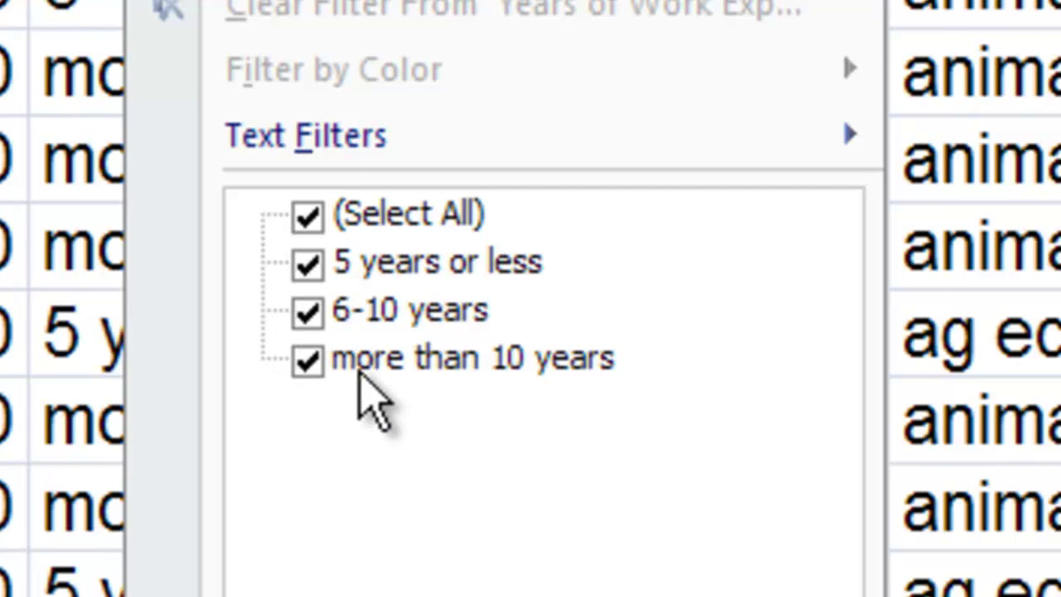
pyautogui.click(306, 263)
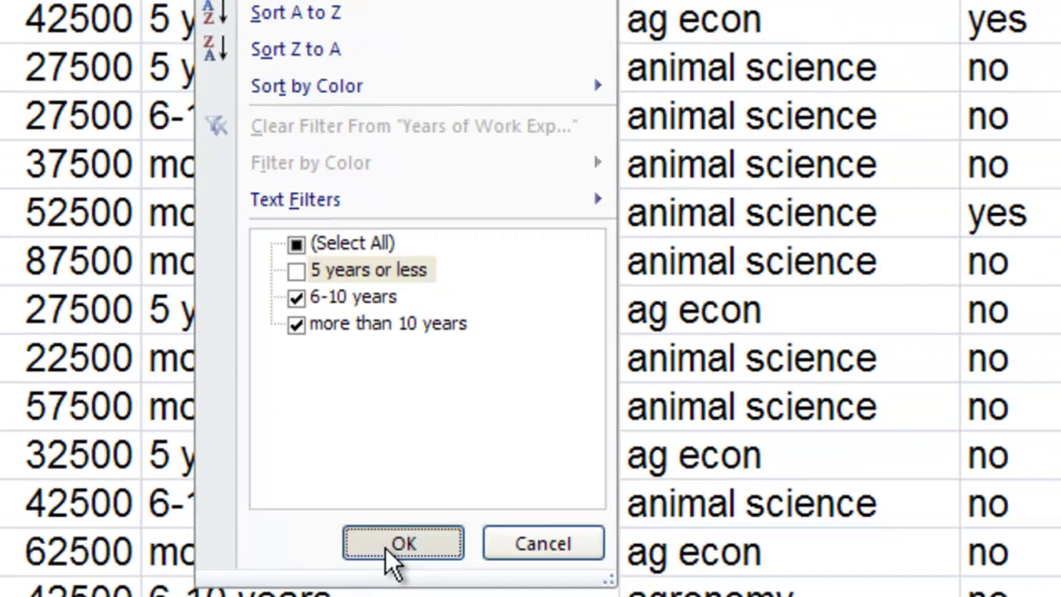
pyautogui.click(500, 540)
# Filter the Have MS degree? column to exclude "yes", keeping only the "no" rows.
pyautogui.click(908, 105)
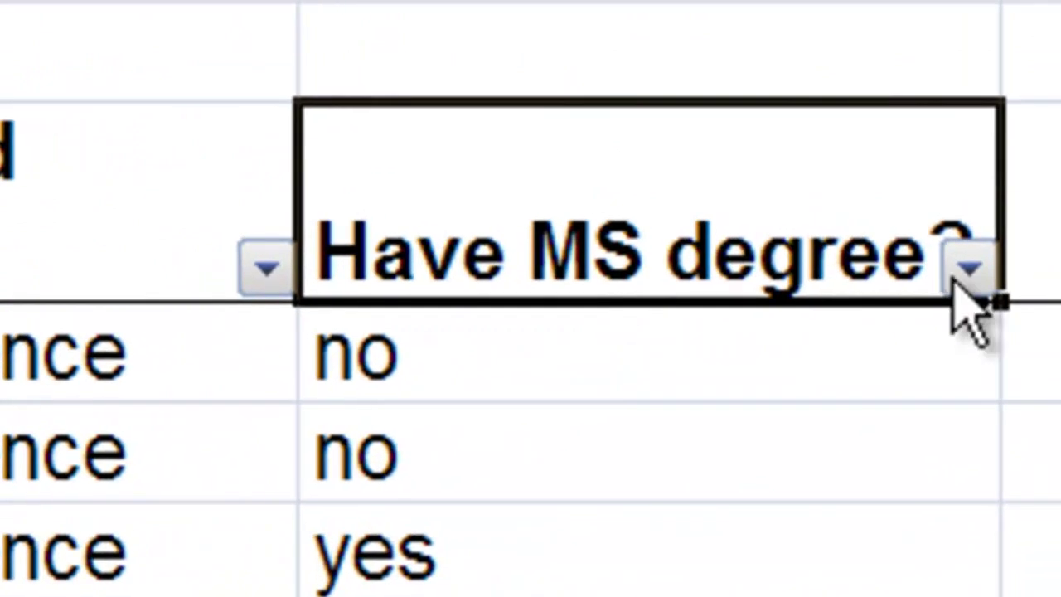
pyautogui.click(1027, 101)
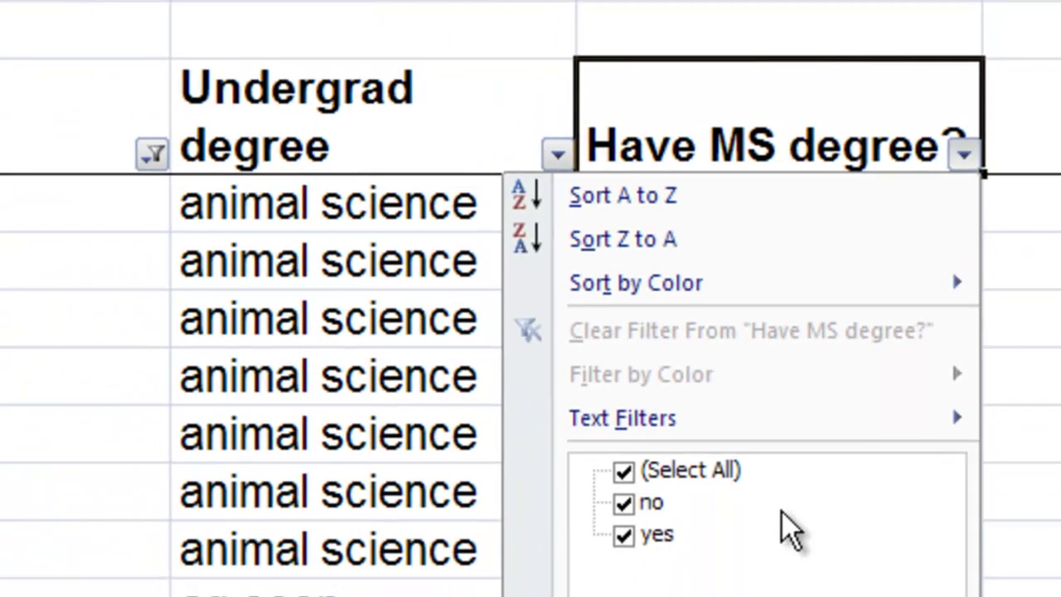
pyautogui.click(623, 536)
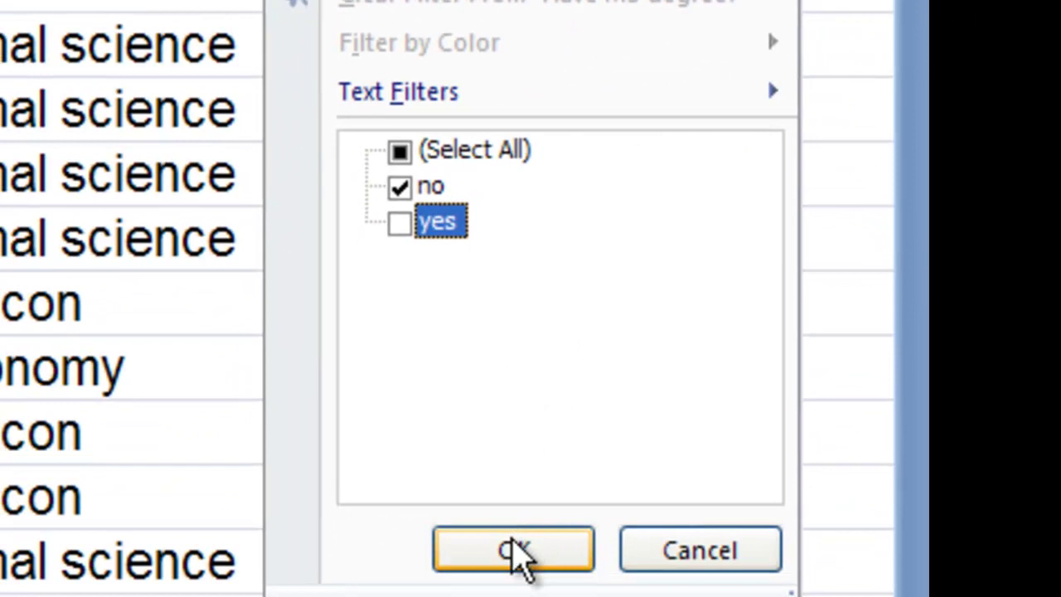
pyautogui.click(513, 546)
# Examine the filtered entries in the Years of Work Experience column, starting from the first record.
pyautogui.click(367, 265)
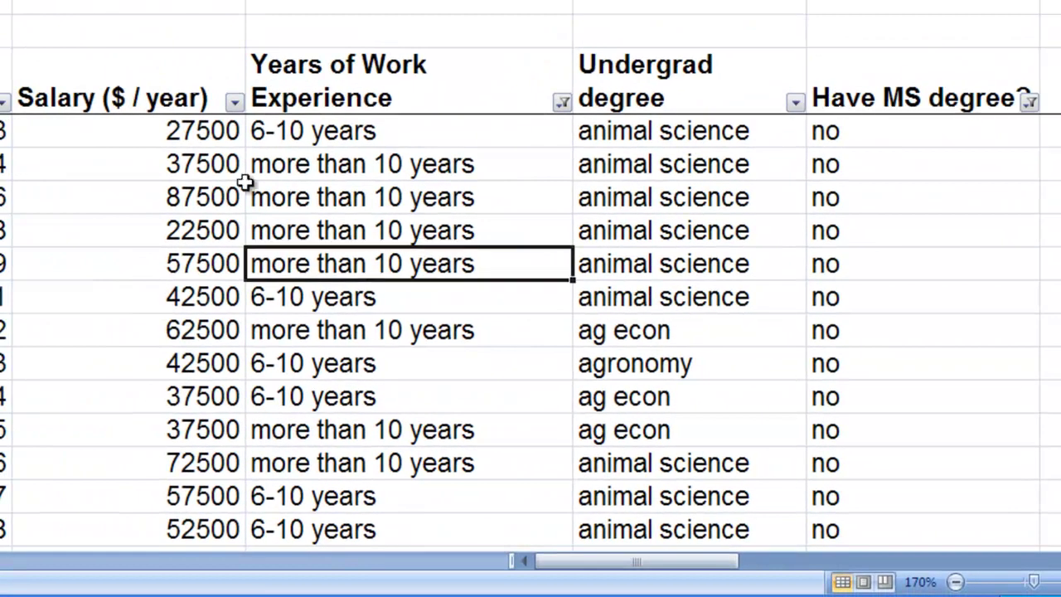
pyautogui.click(166, 142)
pyautogui.press('Right')
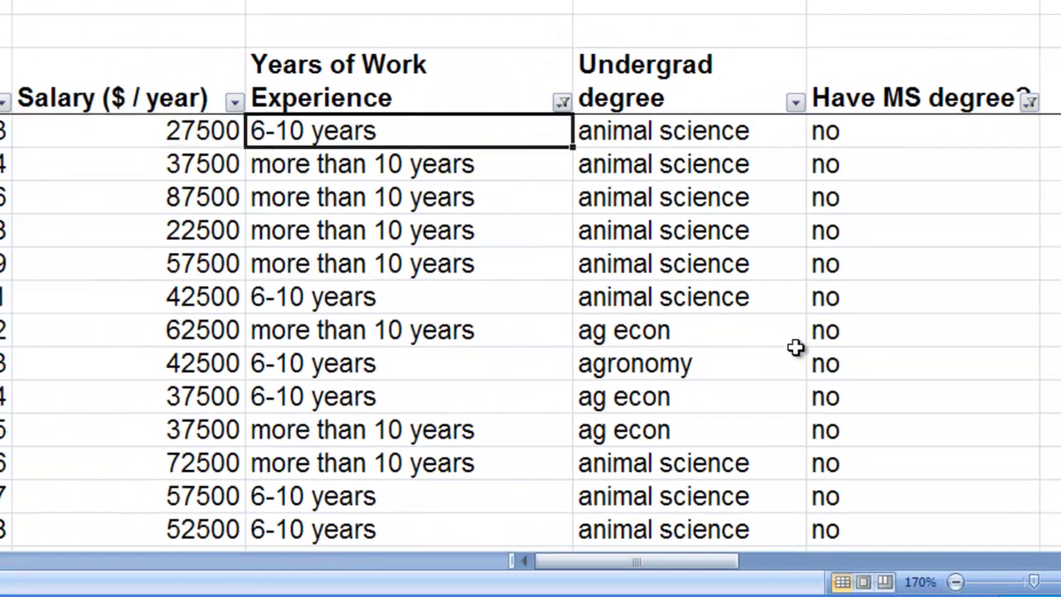
pyautogui.press('Down')
pyautogui.press('Down')
pyautogui.press('Down')
pyautogui.press('Down')
pyautogui.press('Down')
pyautogui.press('Down')
pyautogui.press('Down')
pyautogui.press('Down')
pyautogui.press('Down')
pyautogui.press('Down')
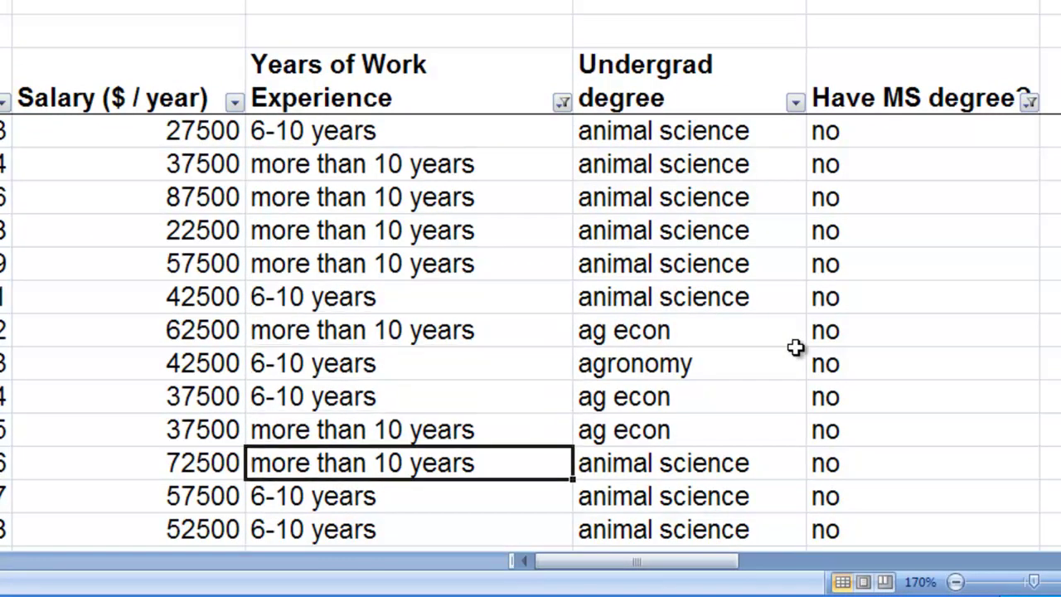
pyautogui.press('Down')
pyautogui.press('Down')
pyautogui.press('Down')
pyautogui.press('Down')
pyautogui.press('Down')
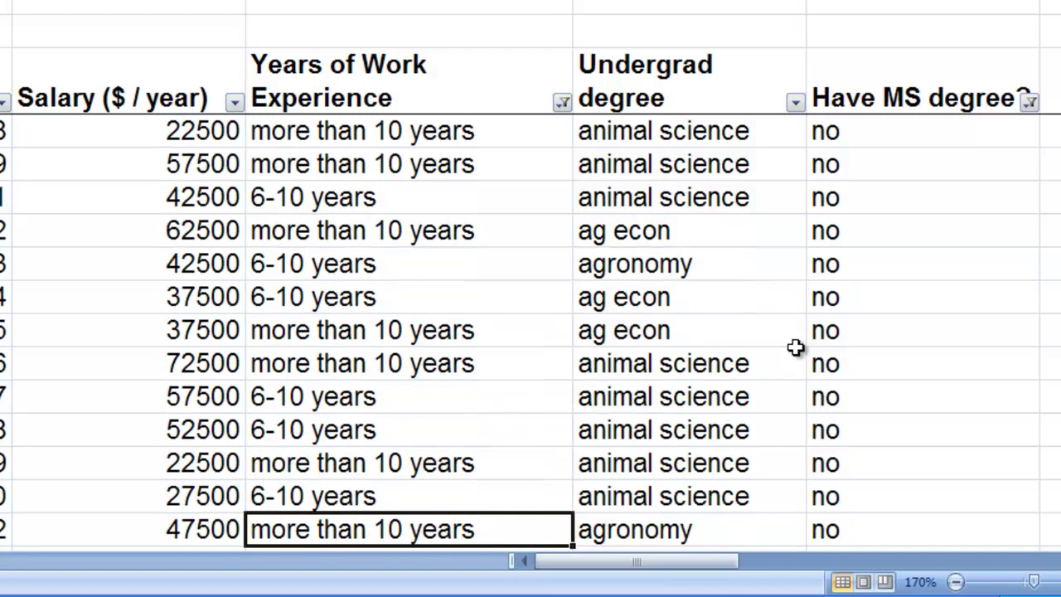
# Examine the filtered entries in the Have MS degree? column further down the table.
pyautogui.press('Right')
pyautogui.press('Right')
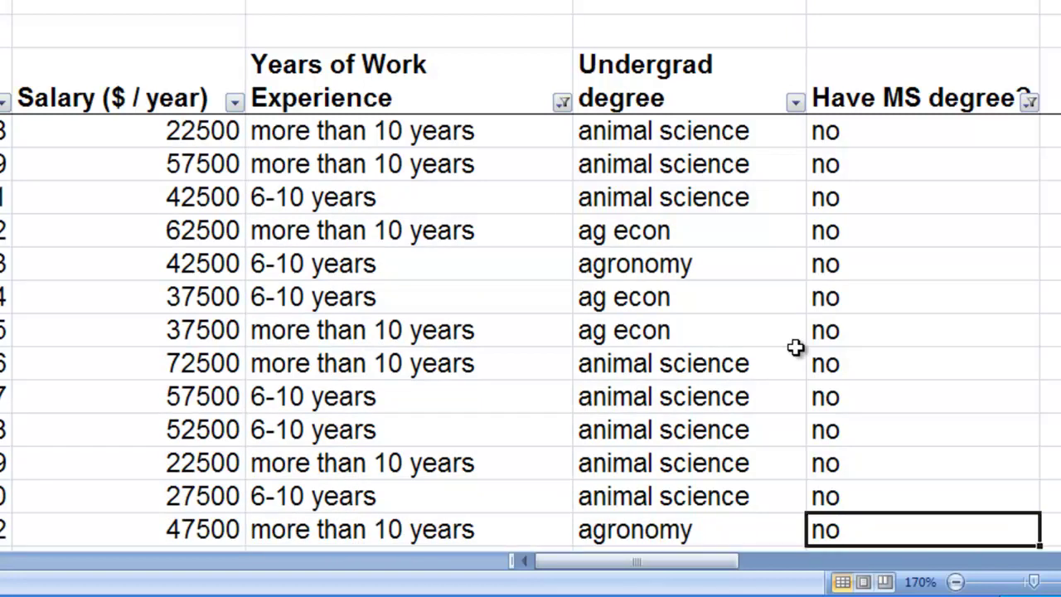
pyautogui.press('Down')
pyautogui.press('Down')
pyautogui.press('Down')
pyautogui.press('Down')
pyautogui.press('Down')
pyautogui.press('Down')
pyautogui.press('Down')
pyautogui.press('Down')
pyautogui.press('Down')
pyautogui.press('Down')
pyautogui.press('Down')
pyautogui.press('Down')
pyautogui.press('Down')
pyautogui.press('Down')
pyautogui.press('Down')
pyautogui.press('Down')
pyautogui.press('Down')
pyautogui.press('Down')
pyautogui.press('Down')
pyautogui.press('Down')
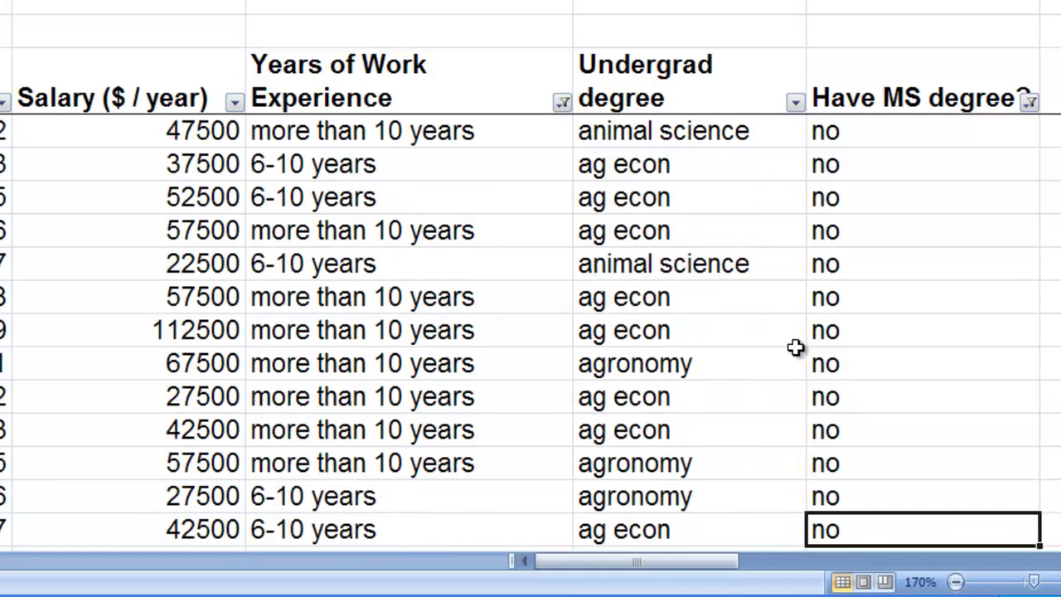
pyautogui.press('Up')
pyautogui.press('Up')
pyautogui.press('Up')
pyautogui.press('Up')
pyautogui.press('Up')
pyautogui.press('Up')
pyautogui.press('Up')
pyautogui.press('Up')
pyautogui.press('Up')
pyautogui.press('Up')
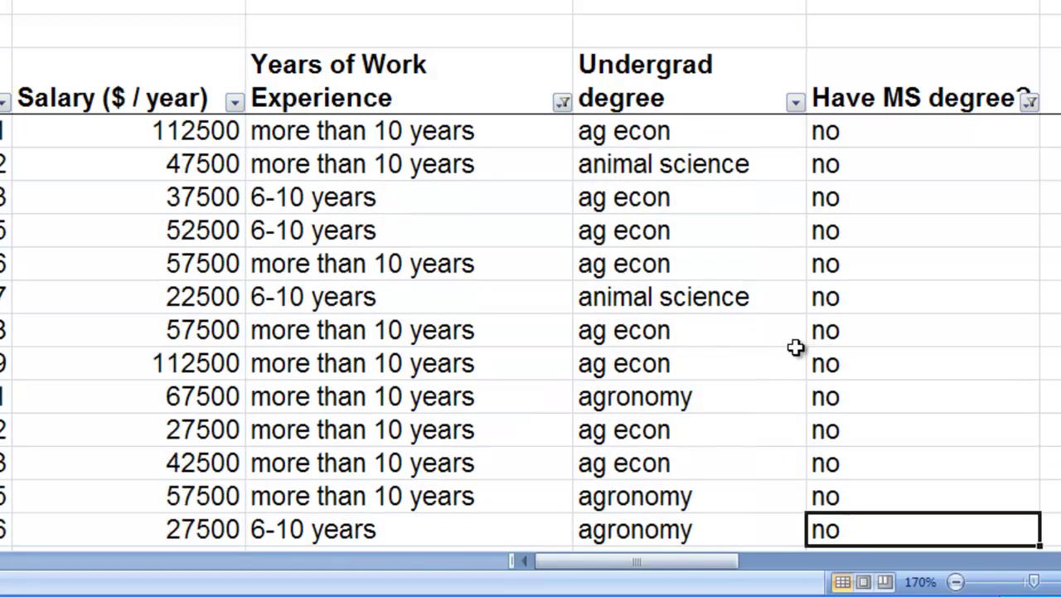
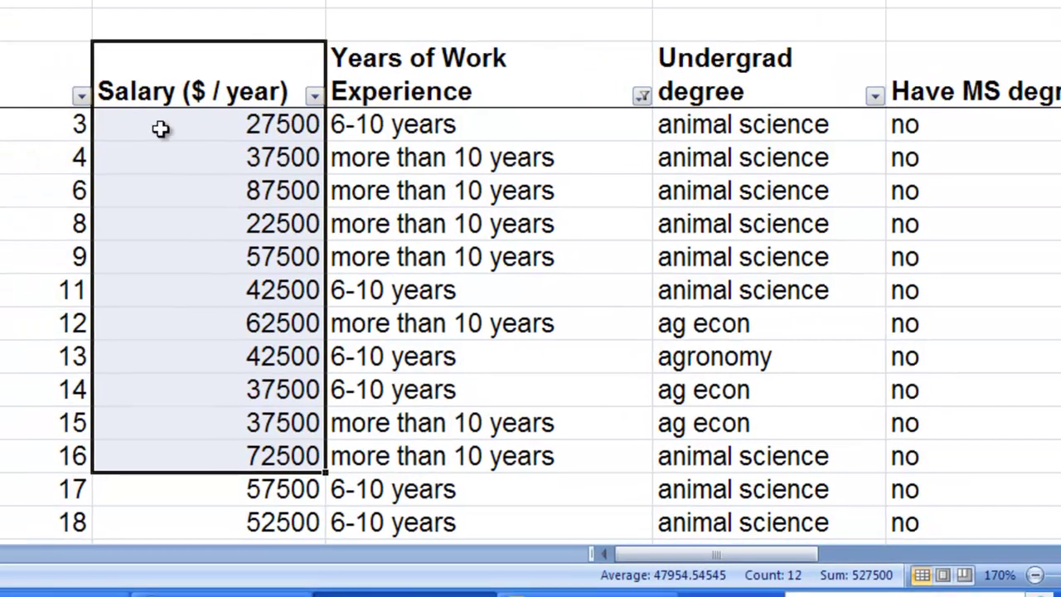
# Add a new worksheet, Sheet2, to the workbook and return to Sheet1.
pyautogui.click(315, 5)
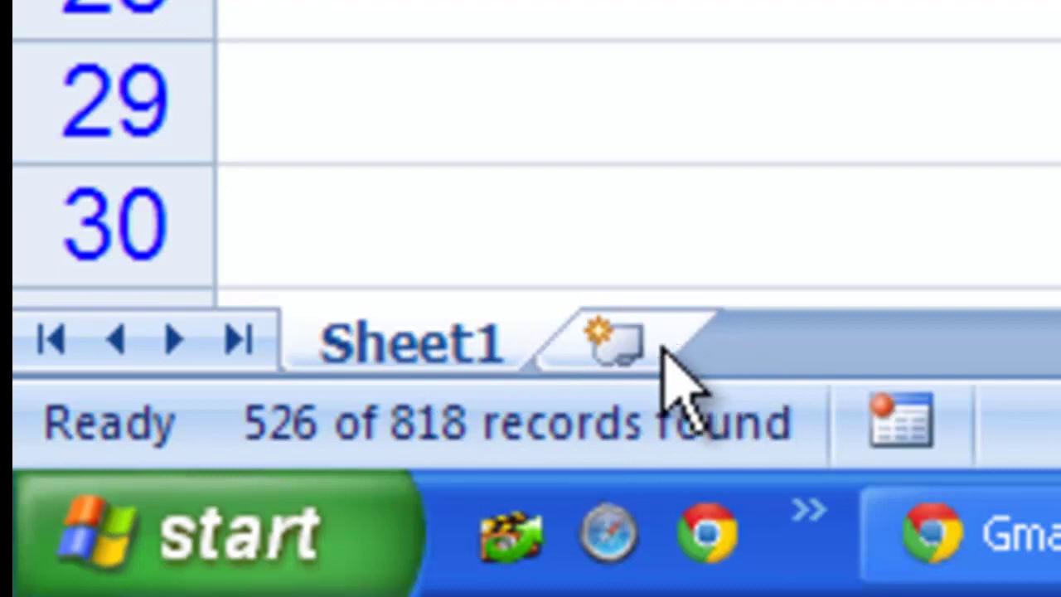
pyautogui.click(619, 326)
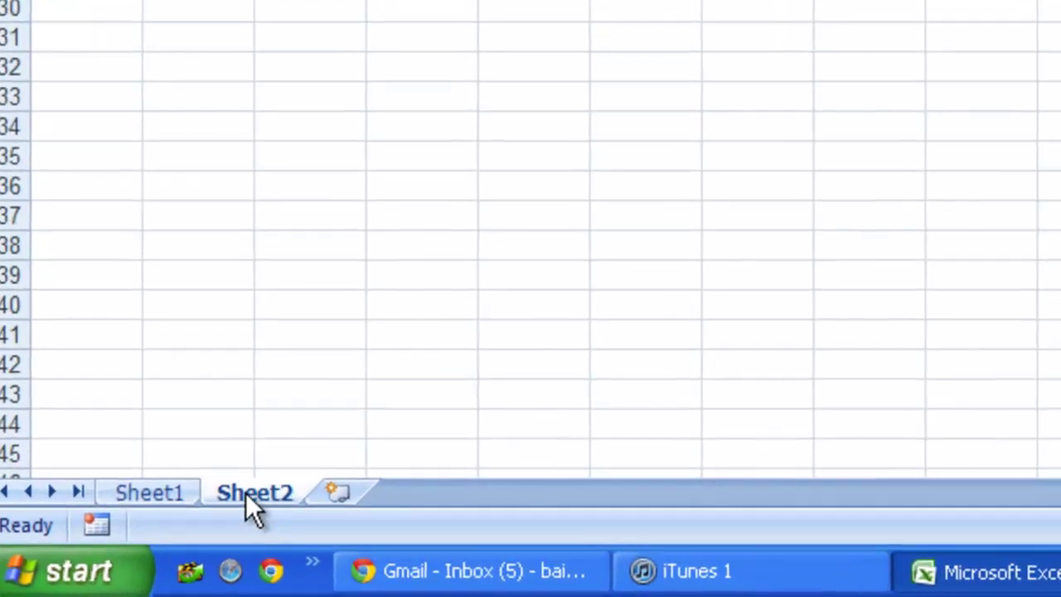
pyautogui.click(170, 496)
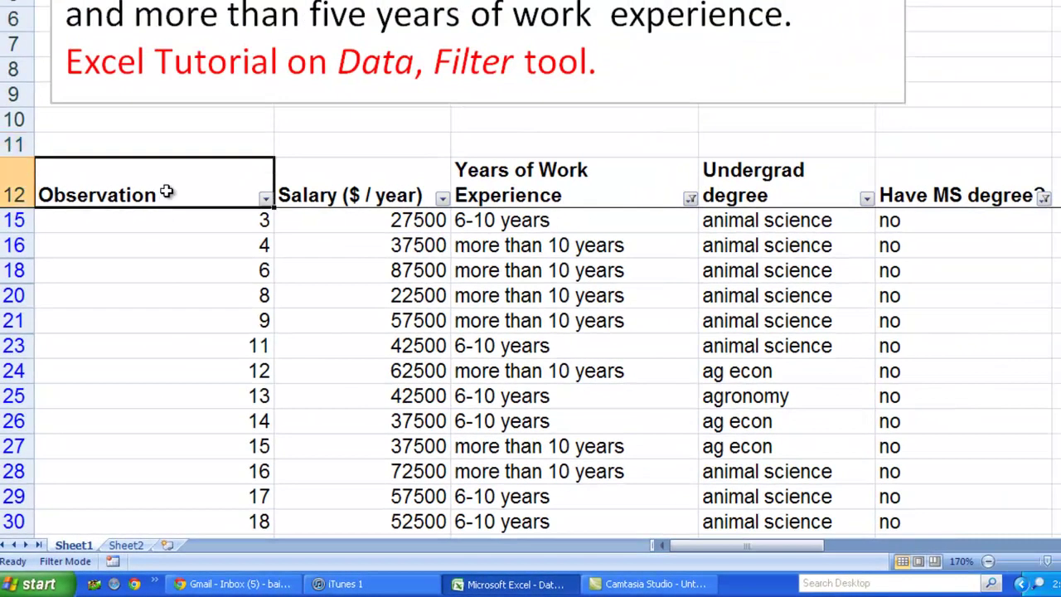
# Copy all filtered records with their headers, from Observation to Have MS degree?, and paste them into Sheet2 at cell A1.
pyautogui.hotkey('shift', 'Right')
pyautogui.hotkey('shift', 'Right')
pyautogui.hotkey('shift', 'Right')
pyautogui.hotkey('shift', 'Right')
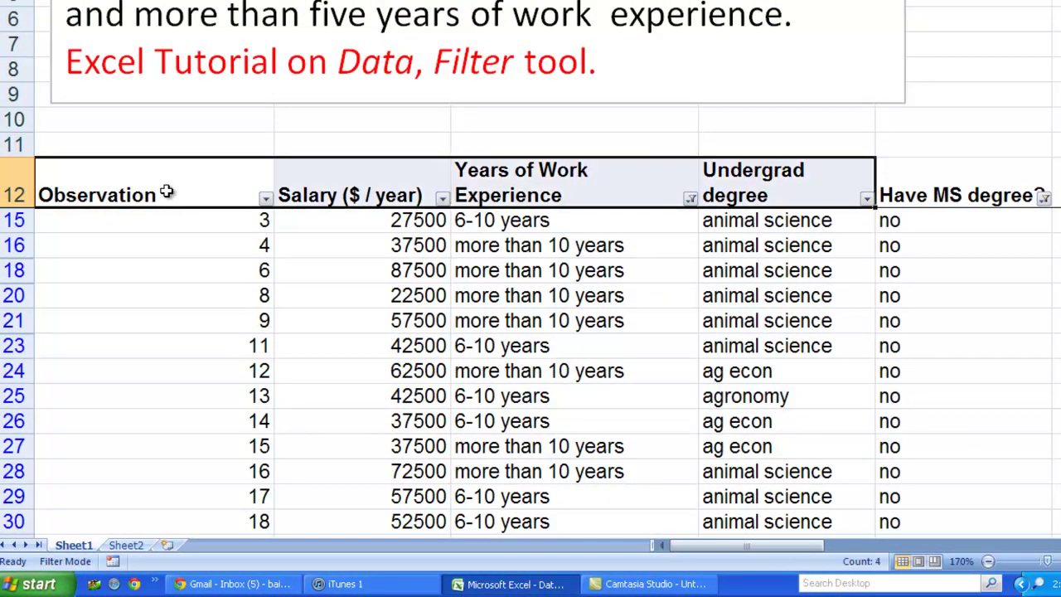
pyautogui.hotkey('shift', 'Down')
pyautogui.hotkey('shift', 'Down')
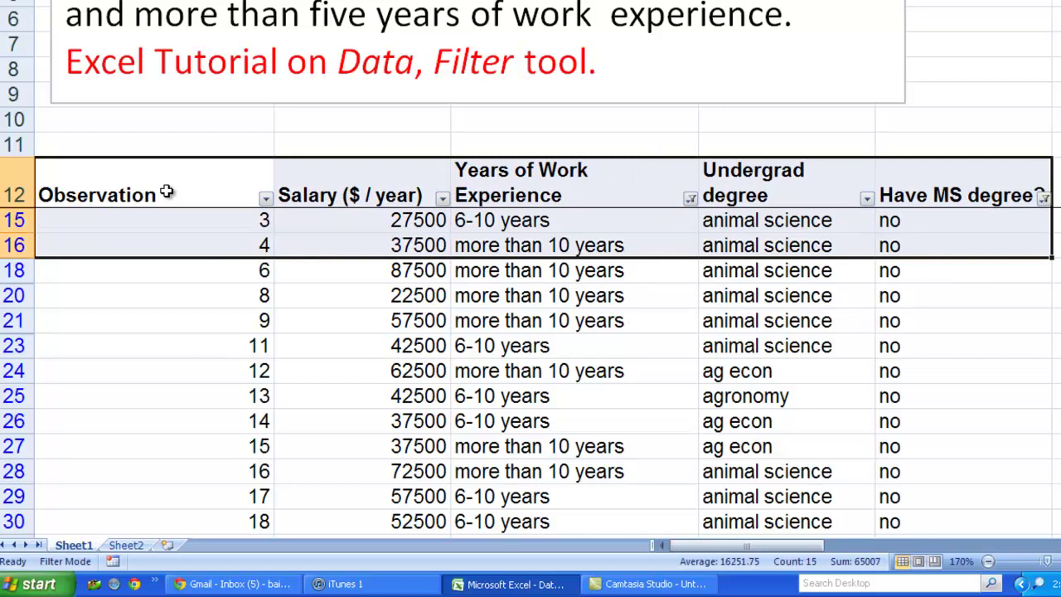
pyautogui.hotkey('ctrl', 'shift', 'Down')
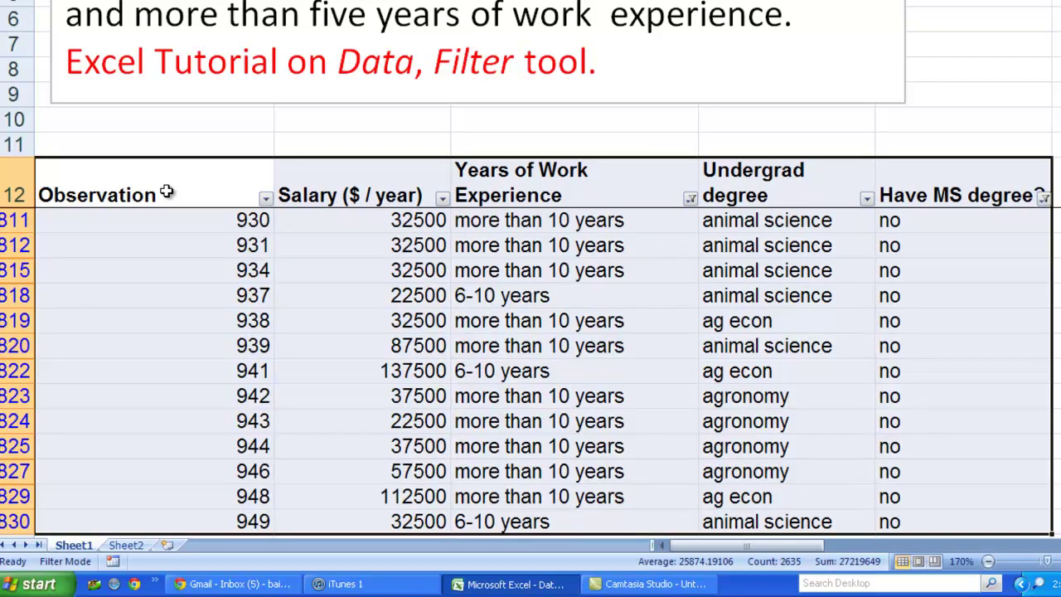
pyautogui.hotkey('ctrl', 'c')
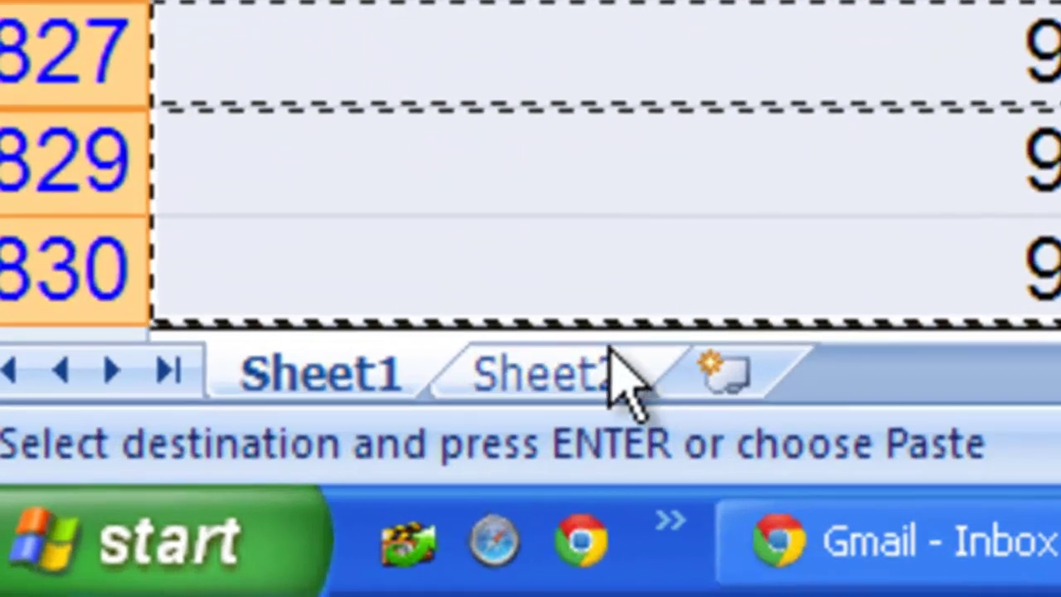
pyautogui.click(561, 392)
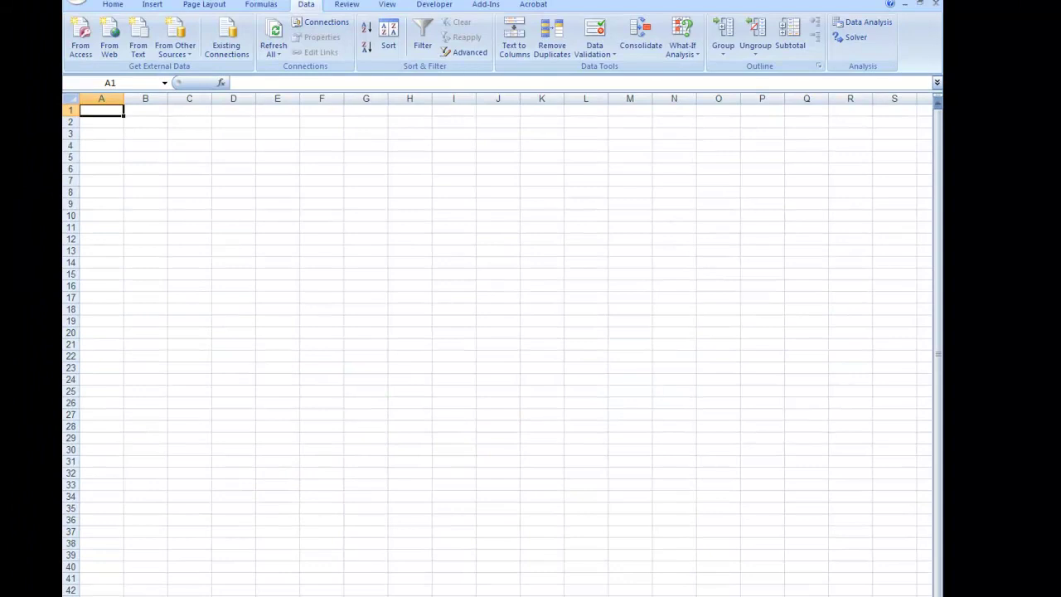
pyautogui.hotkey('ctrl', 'v')
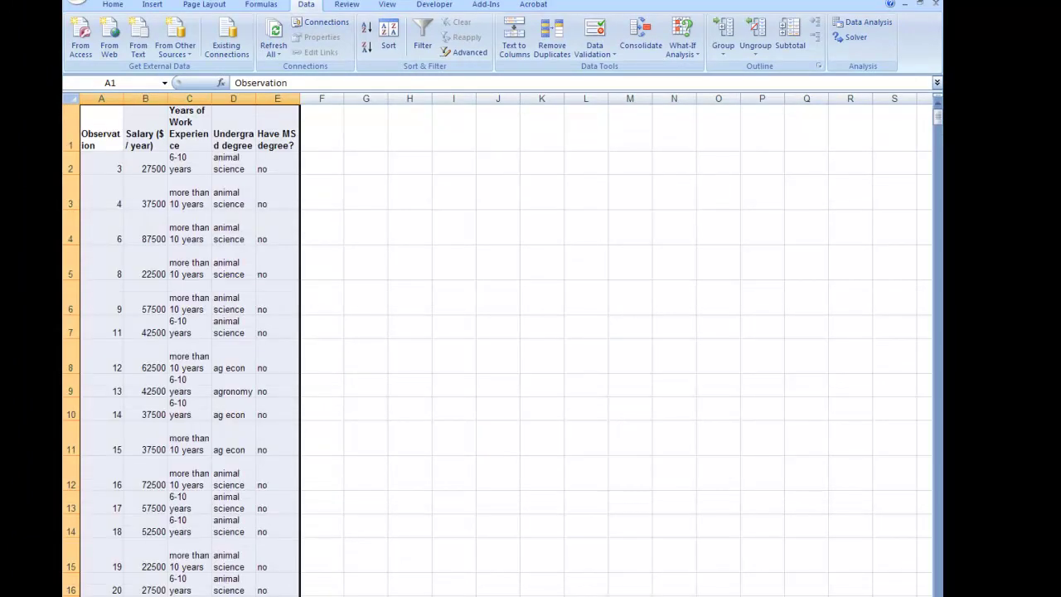
# Widen columns A to E of Sheet2 equally so the headers and entries fit without breaking words.
pyautogui.scroll(5, 741, 529)
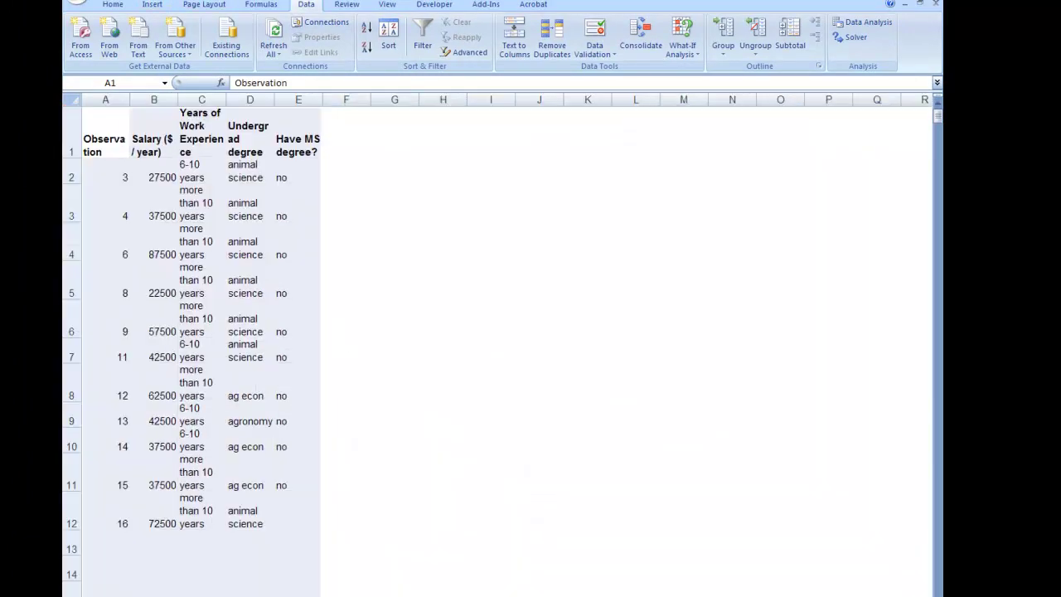
pyautogui.moveTo(147, 103); pyautogui.dragTo(481, 102)
pyautogui.moveTo(333, 108); pyautogui.dragTo(421, 116)
# Freeze the header row of Sheet2 so the column titles stay in view.
pyautogui.click(211, 209)
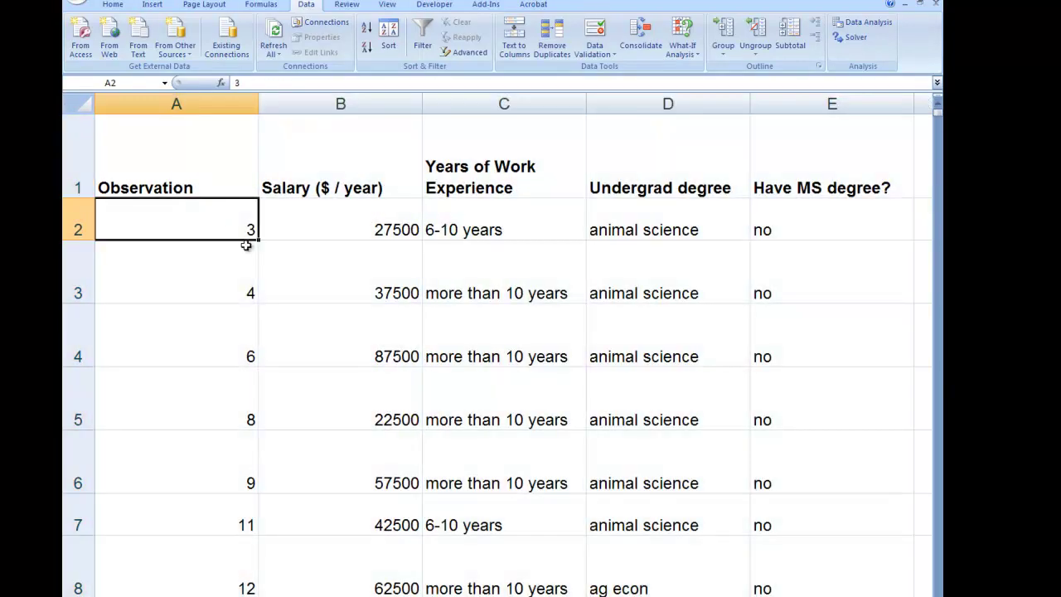
pyautogui.hotkey('alt', 'w')
pyautogui.press('f')
pyautogui.press('r')
# Examine the copied records in Sheet2, checking the Years of Work Experience entries down the list.
pyautogui.press('Down')
pyautogui.press('Down')
pyautogui.press('Up')
pyautogui.press('Up')
pyautogui.press('Down')
pyautogui.press('Down')
pyautogui.press('Down')
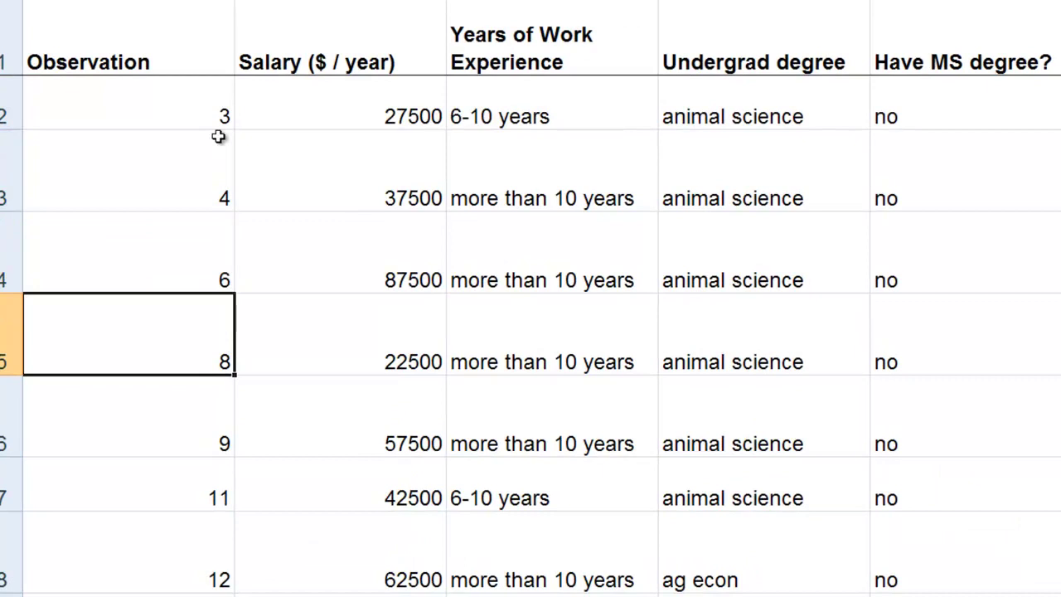
pyautogui.press('Up')
pyautogui.press('Right')
pyautogui.press('Right')
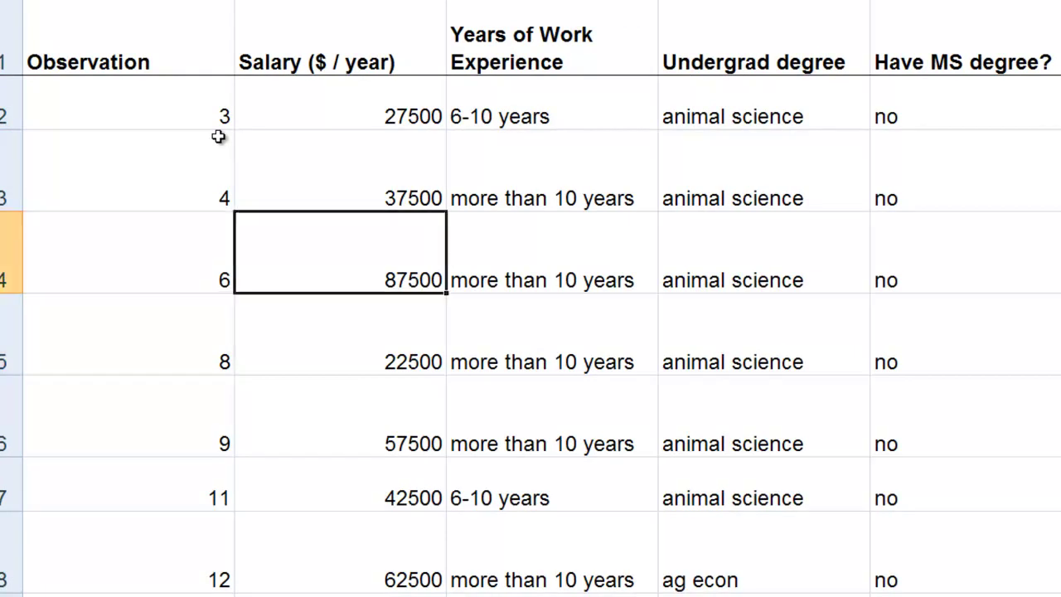
pyautogui.press('Up')
pyautogui.press('Down')
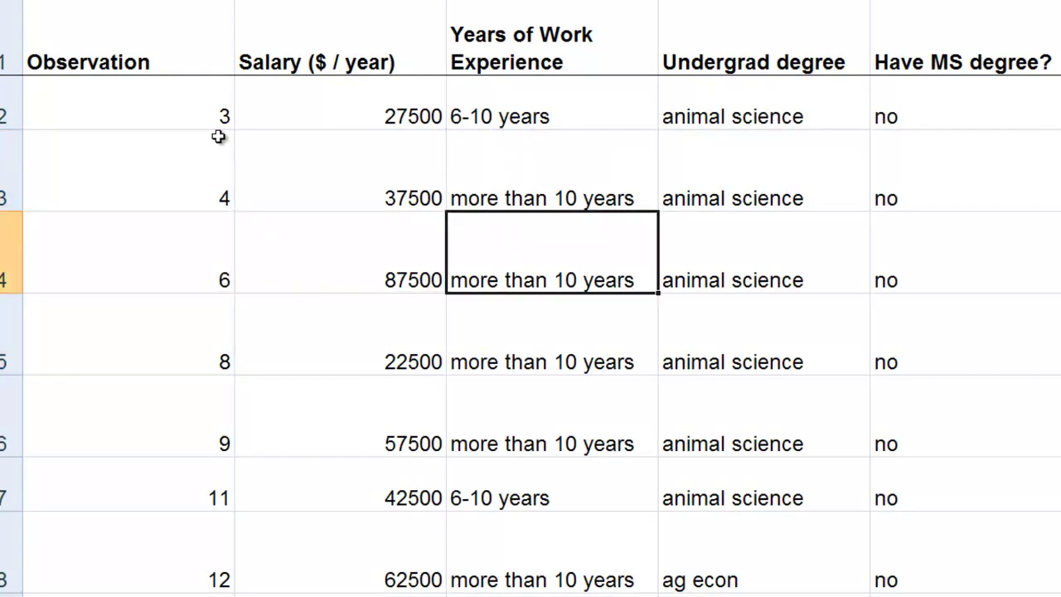
pyautogui.press('pagedown')
pyautogui.press('pagedown')
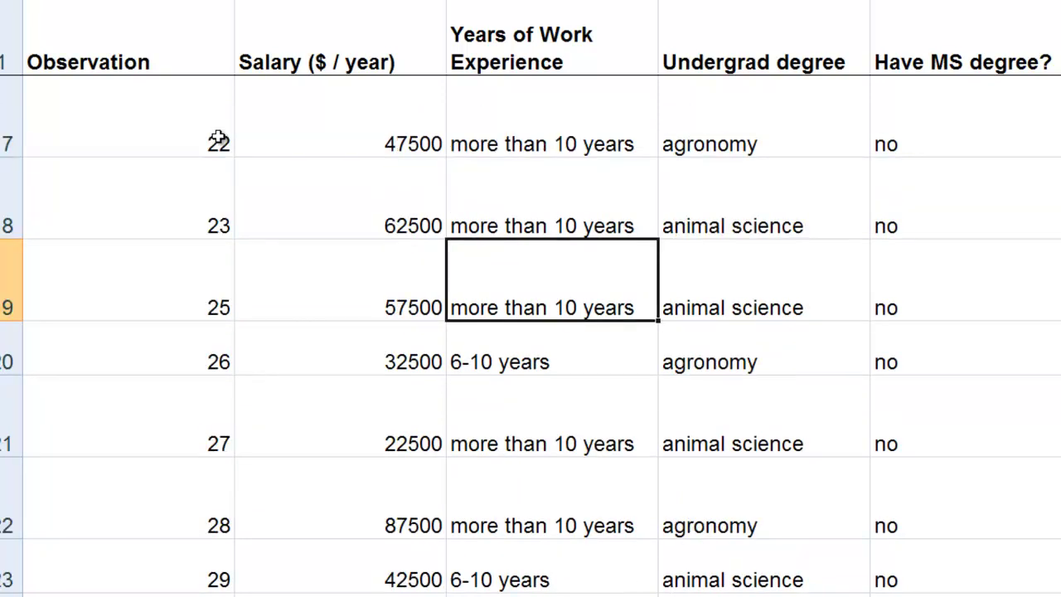
pyautogui.press('pagedown')
# Examine the Undergrad degree and Have MS degree? entries further down the copied records.
pyautogui.press('Right')
pyautogui.press('Right')
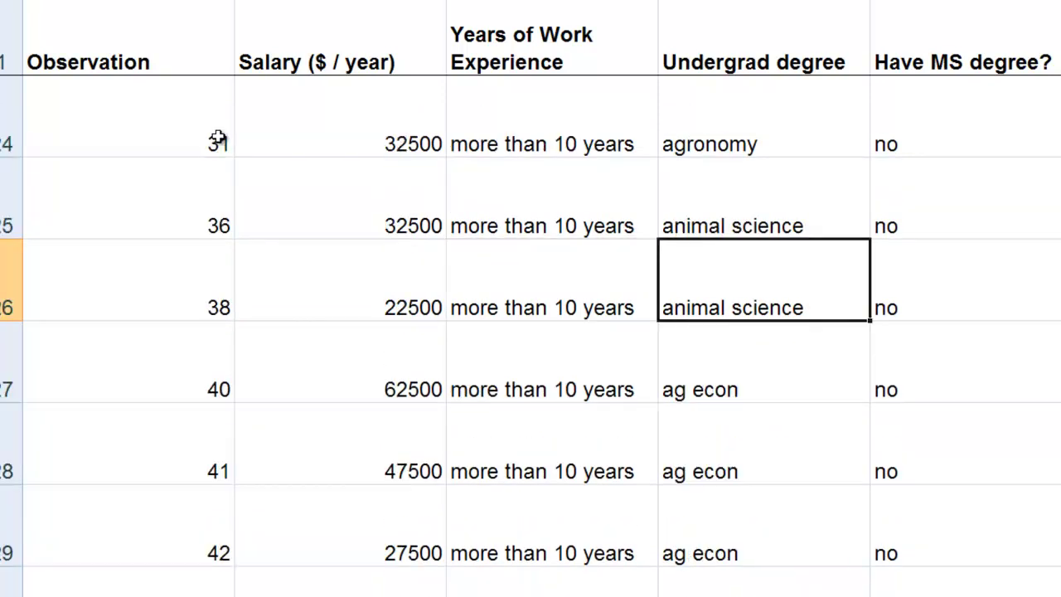
pyautogui.press('pagedown')
pyautogui.press('pagedown')
pyautogui.press('pagedown')
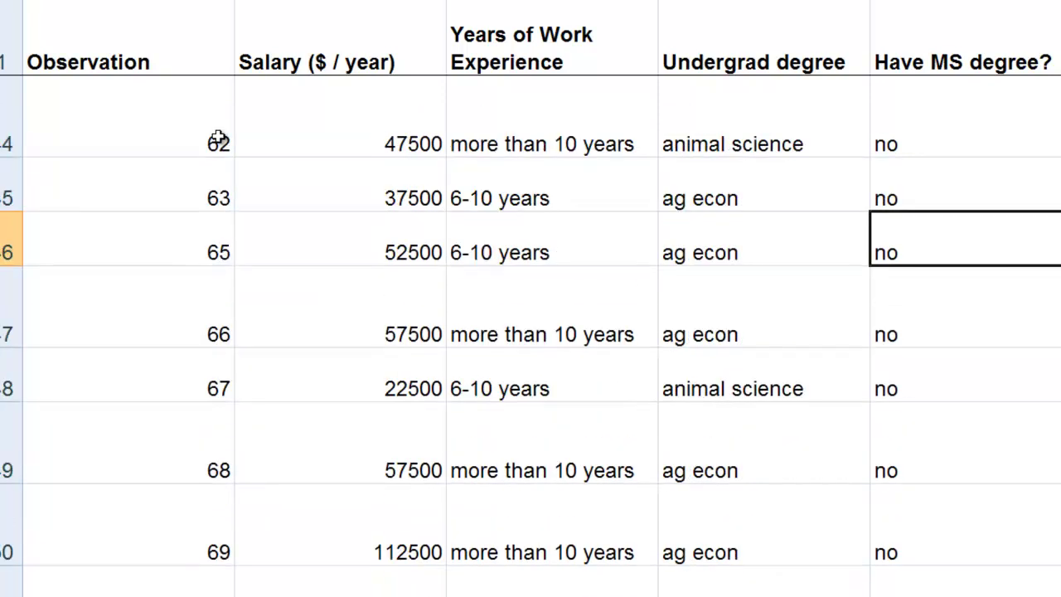
pyautogui.press('pagedown')
pyautogui.press('pagedown')
pyautogui.press('pagedown')
pyautogui.press('pagedown')
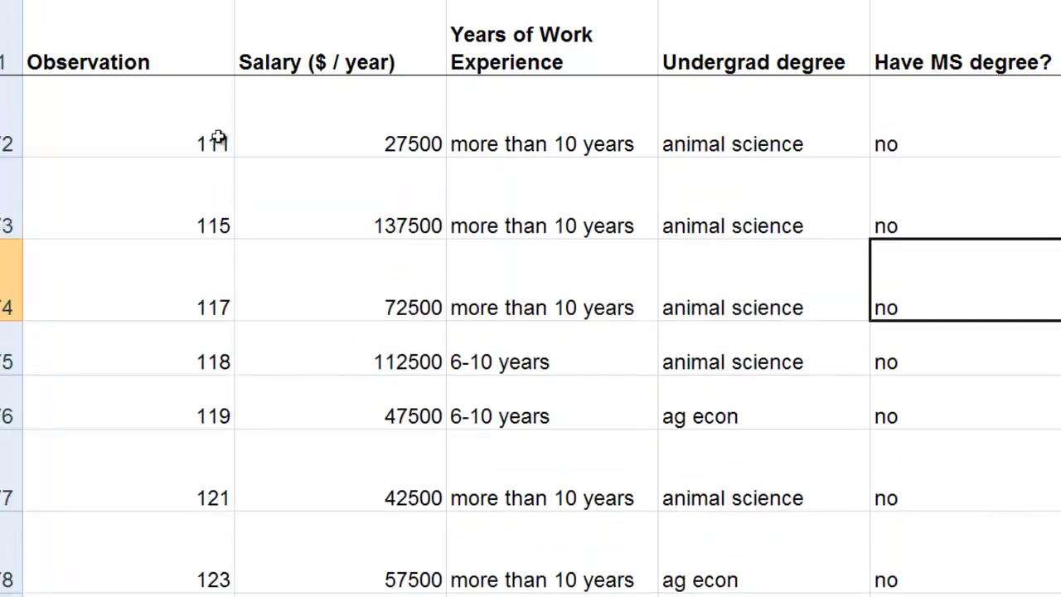
# Select the Salary ($ / year) column data in Sheet2 from header cell B1 downward.
pyautogui.hotkey('ctrl', 'Home')
pyautogui.press('Right')
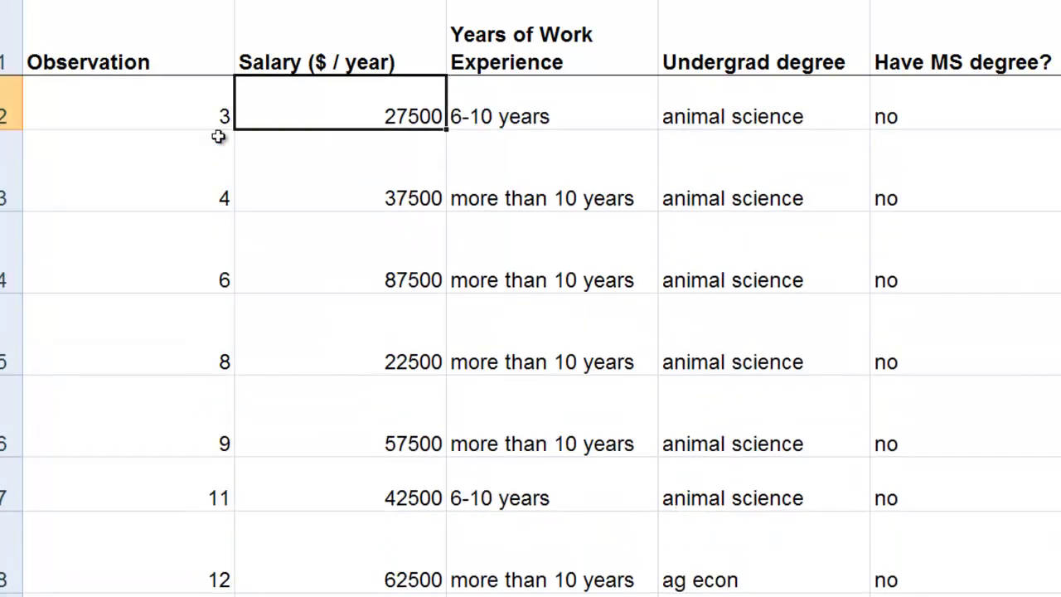
pyautogui.press('Up')
pyautogui.hotkey('shift', 'Down')
pyautogui.hotkey('shift', 'Down')
pyautogui.hotkey('shift', 'Down')
pyautogui.hotkey('shift', 'Down')
pyautogui.hotkey('shift', 'Down')
pyautogui.hotkey('shift', 'Down')
pyautogui.hotkey('shift', 'Down')
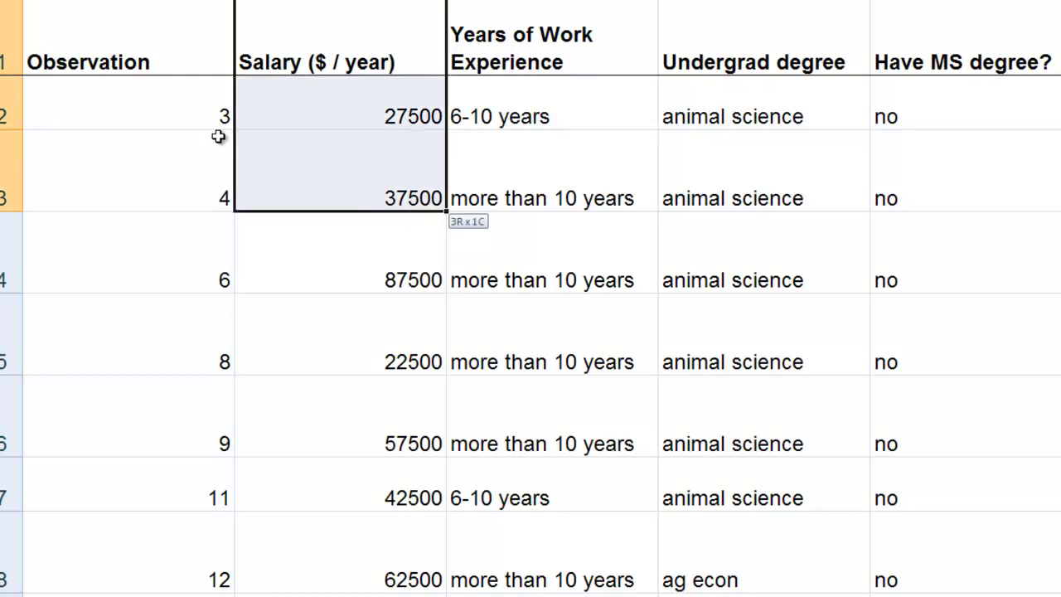